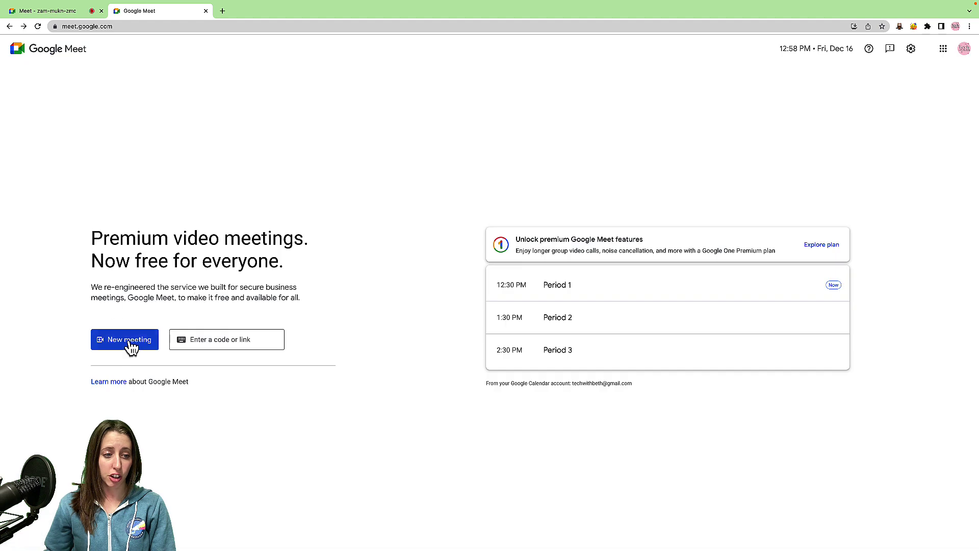
# Schedule a new meeting in Google Calendar from Google Meet and title the event "Period 4"
pyautogui.click(130, 340)
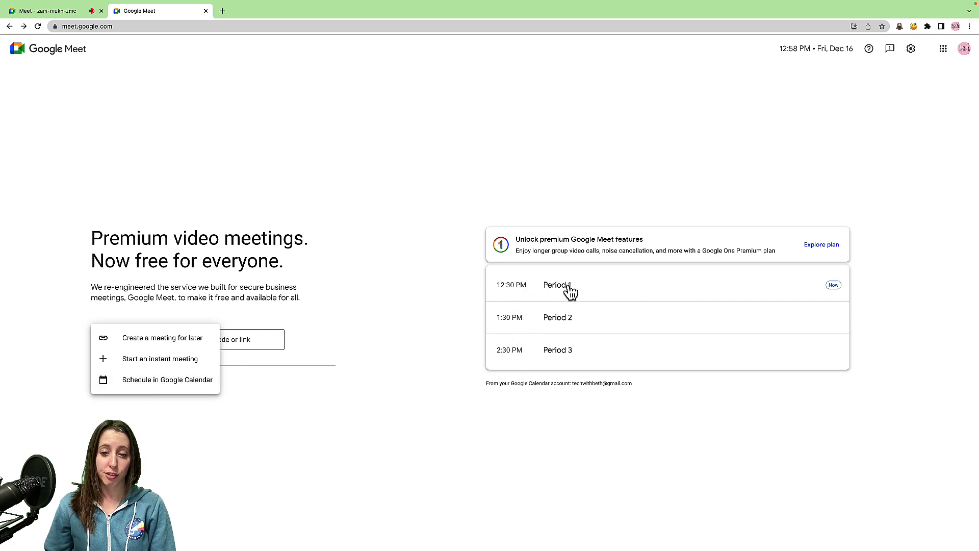
pyautogui.click(185, 390)
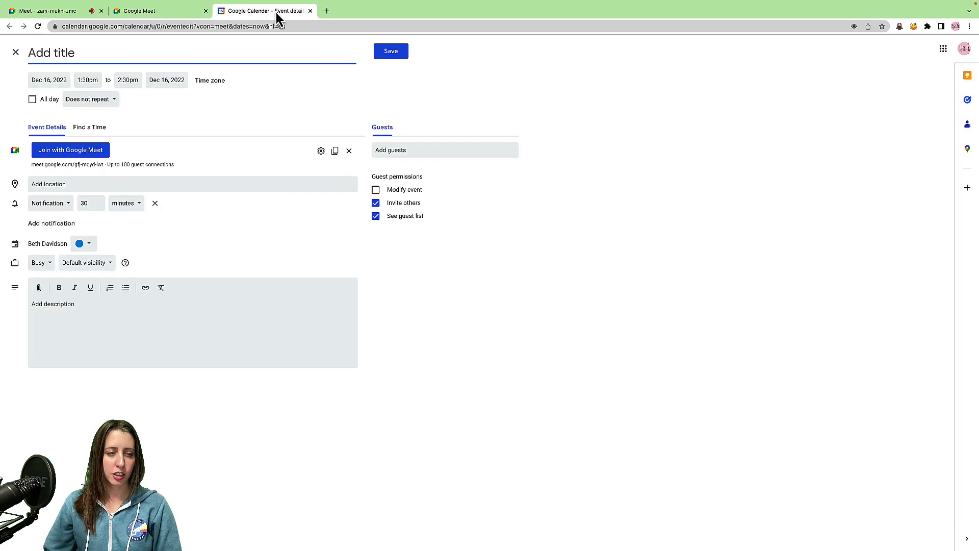
pyautogui.write('Perio')
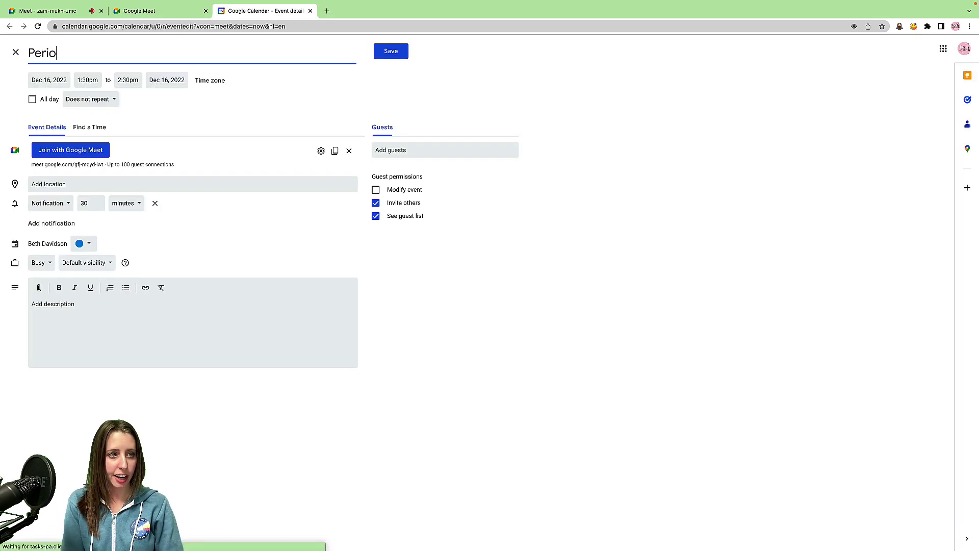
pyautogui.write('d 4')
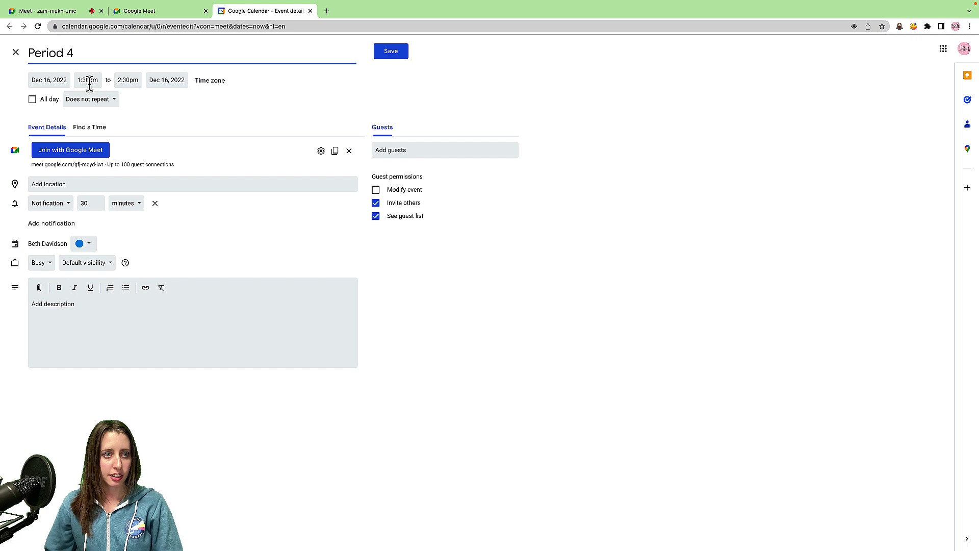
# Set the Period 4 event's start time to 3:30pm, save it, and return to the Google Meet home page
pyautogui.click(87, 80)
pyautogui.scroll(-3, 105, 163)
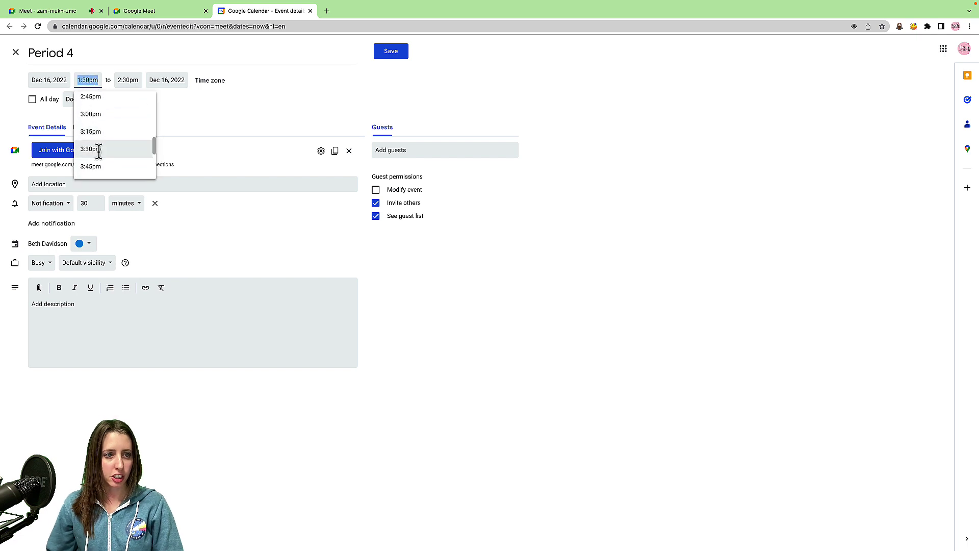
pyautogui.click(96, 153)
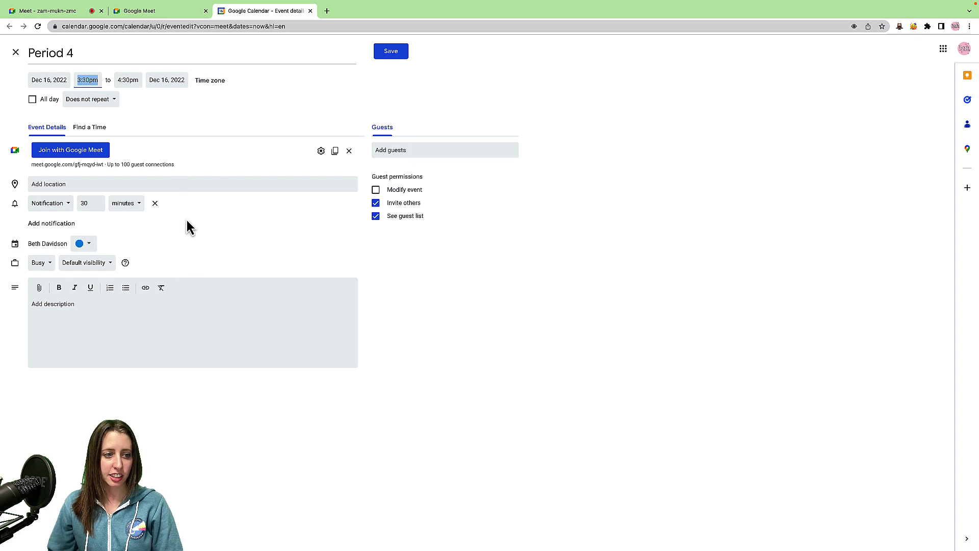
pyautogui.click(391, 55)
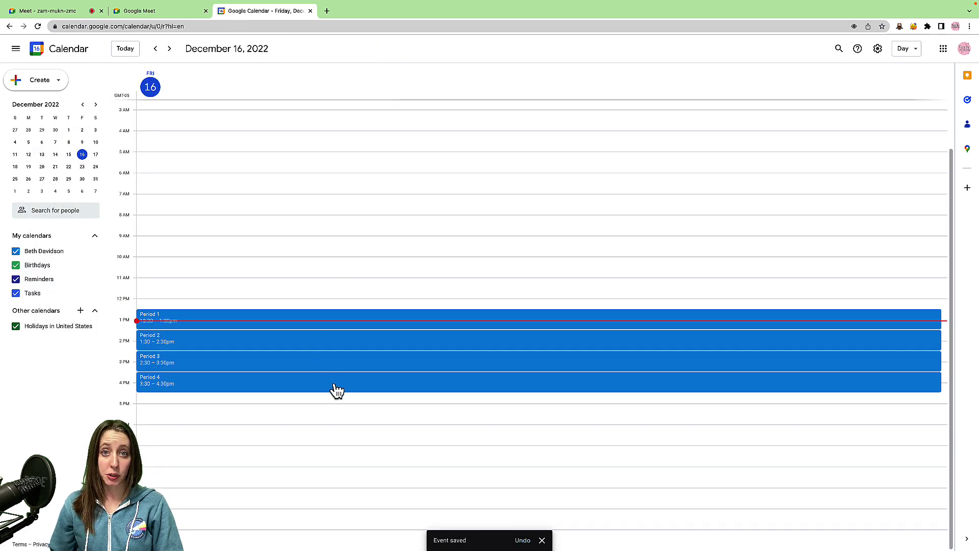
pyautogui.click(142, 11)
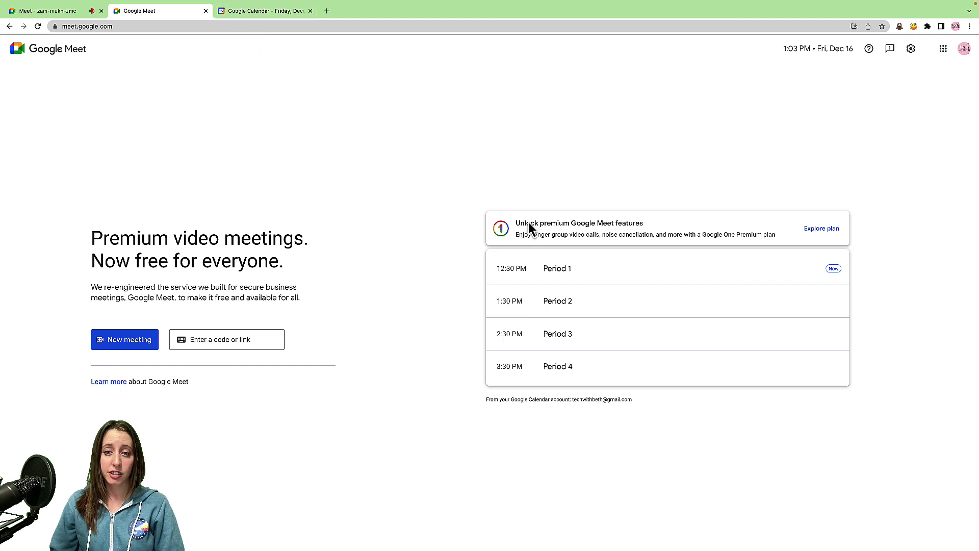
# Copy the Period 1 event's Meet link and conference info from Google Calendar and paste them into a note in Notes
pyautogui.click(259, 12)
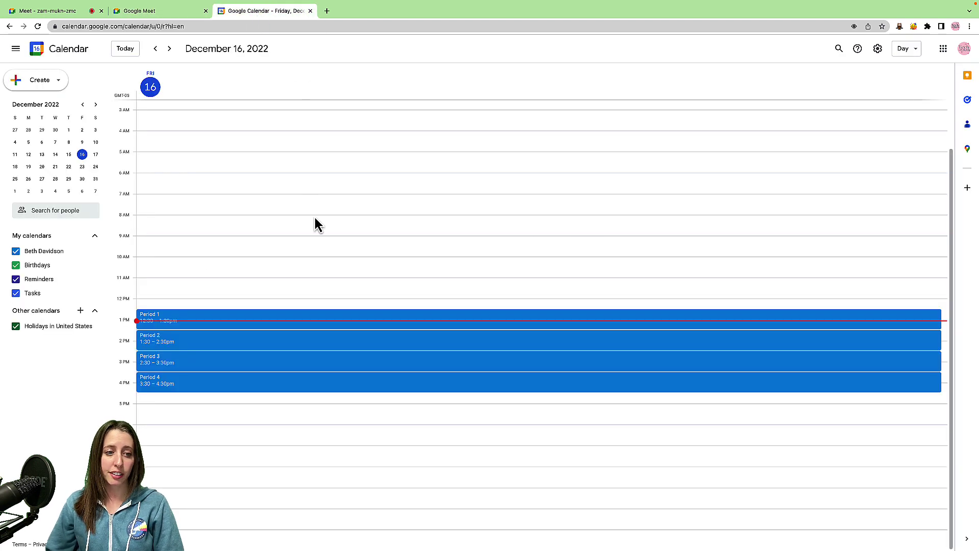
pyautogui.click(333, 323)
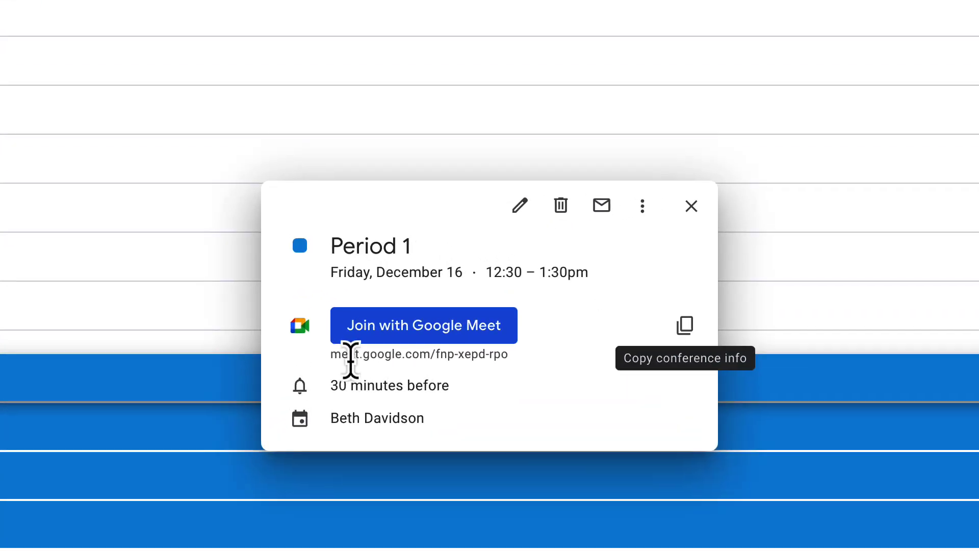
pyautogui.moveTo(422, 309); pyautogui.dragTo(496, 316)
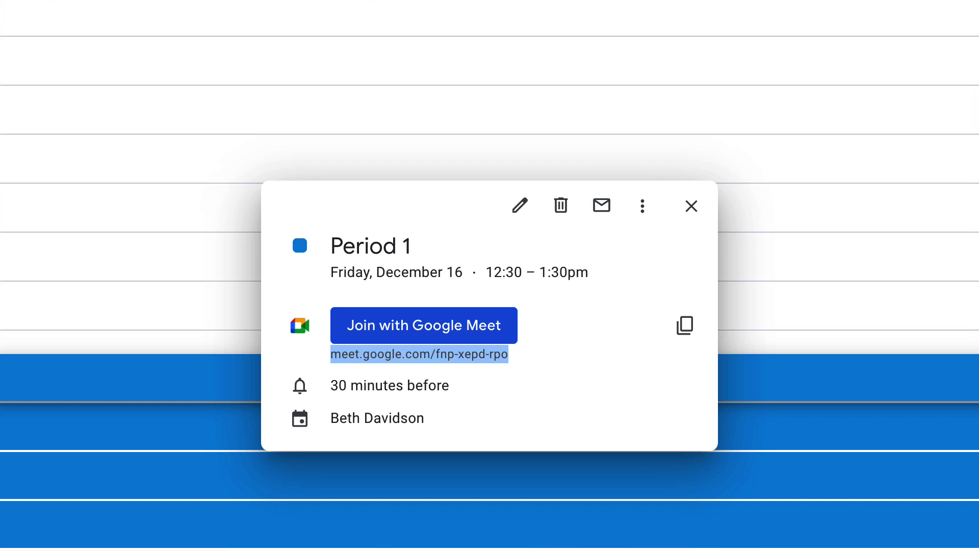
pyautogui.click(683, 338)
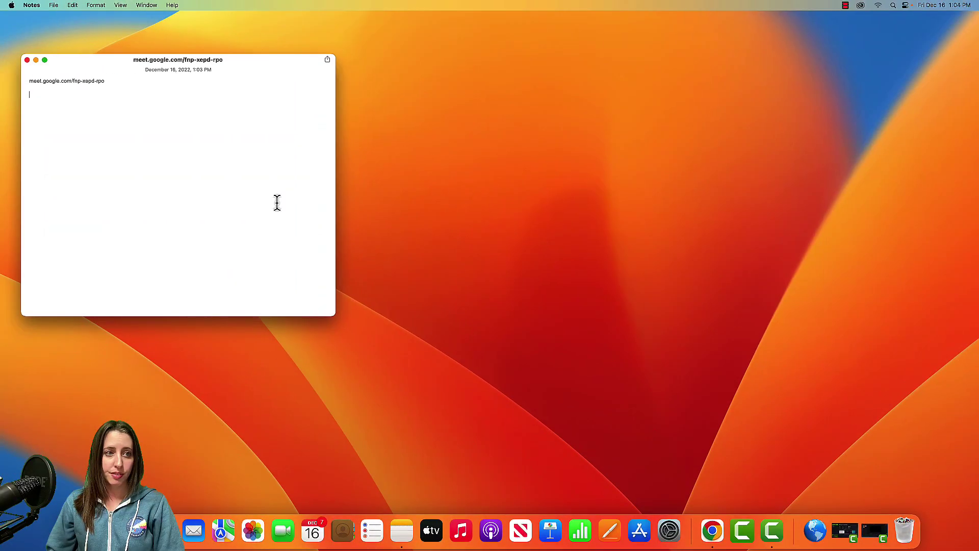
pyautogui.press('super+v')
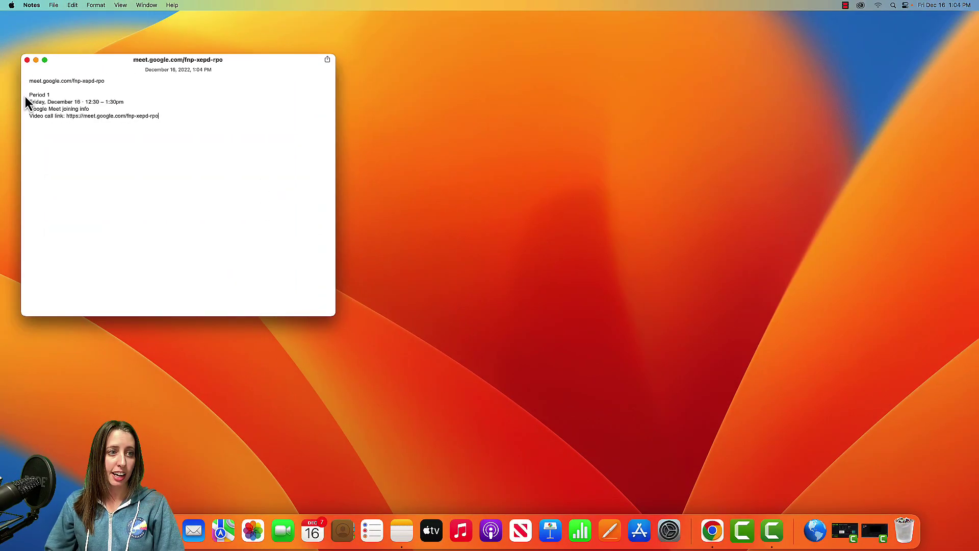
pyautogui.moveTo(30, 94); pyautogui.dragTo(173, 129)
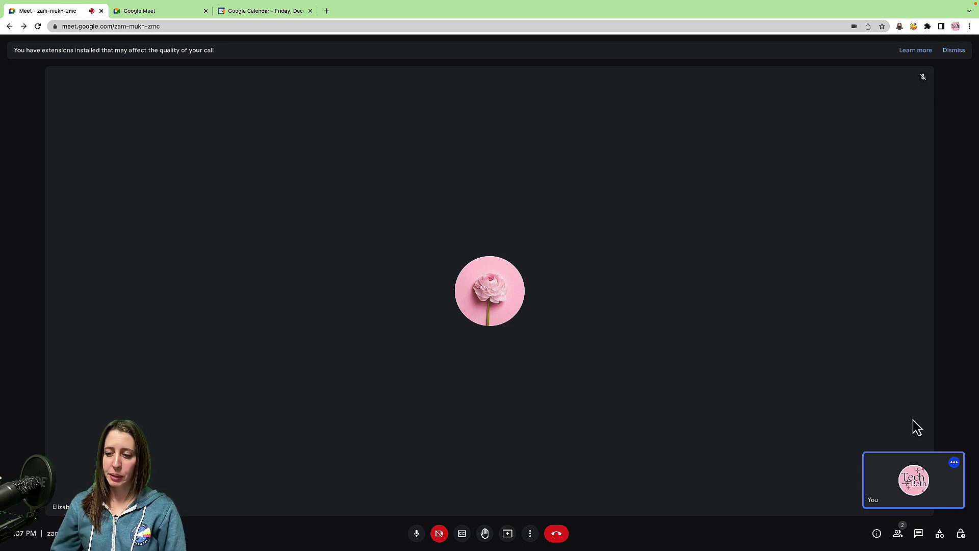
# Enable host management in the meeting's host controls and turn off everyone's permission to turn on their microphone
pyautogui.click(960, 533)
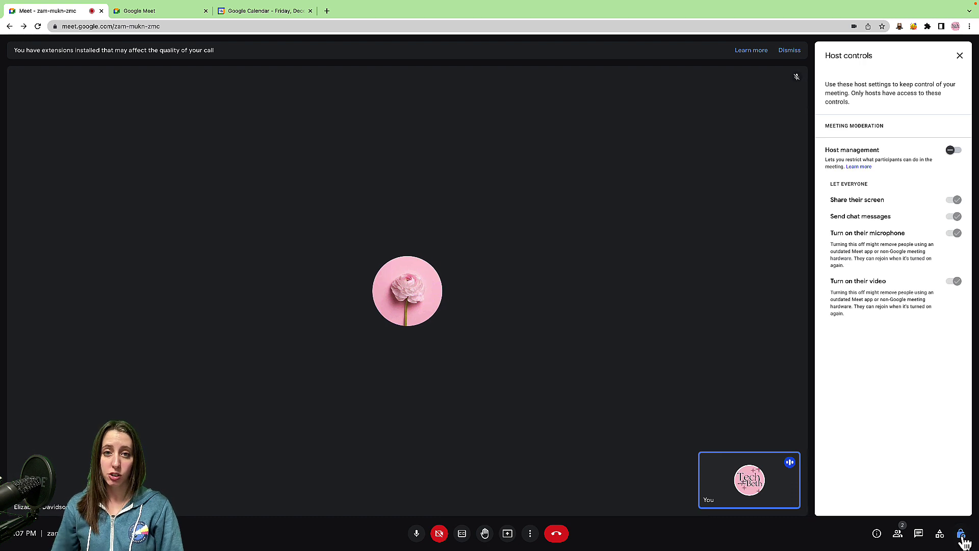
pyautogui.click(951, 153)
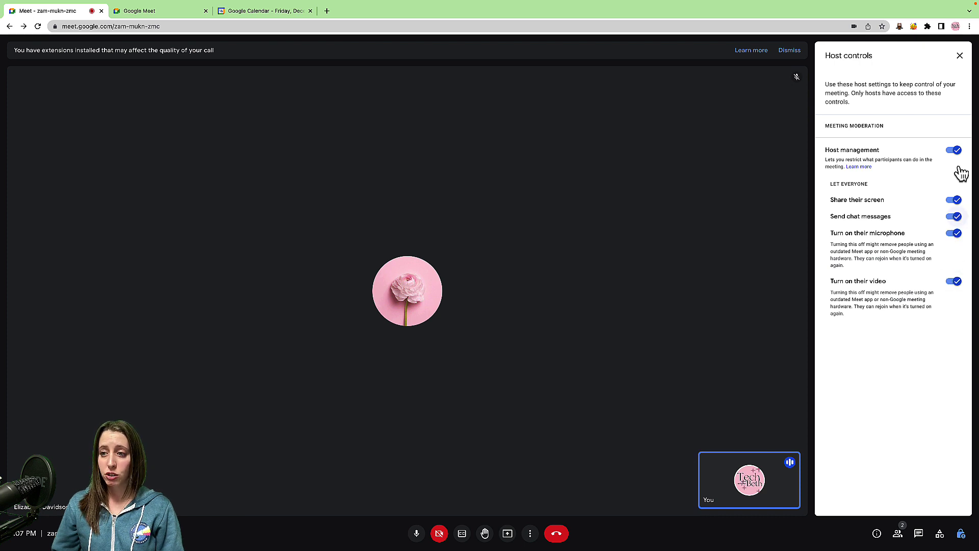
pyautogui.click(957, 237)
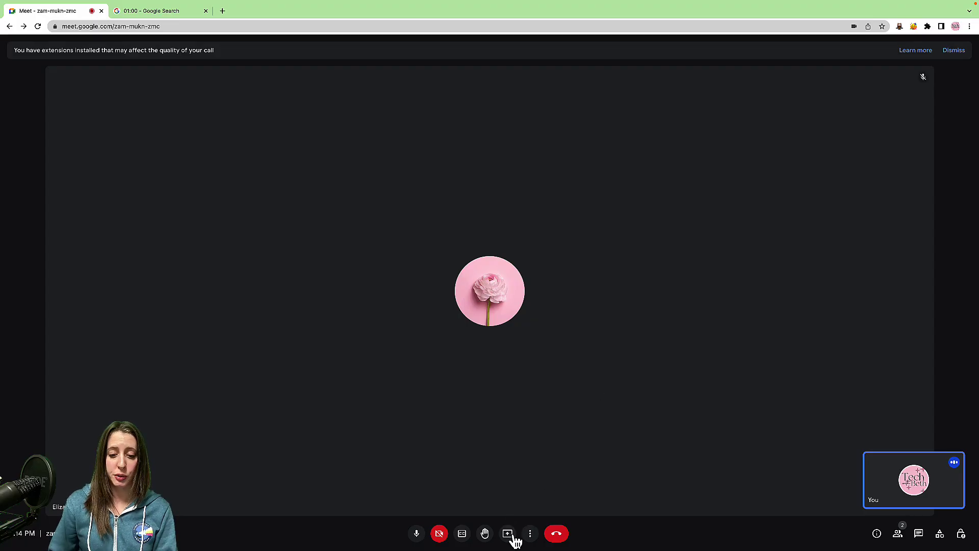
pyautogui.click(507, 533)
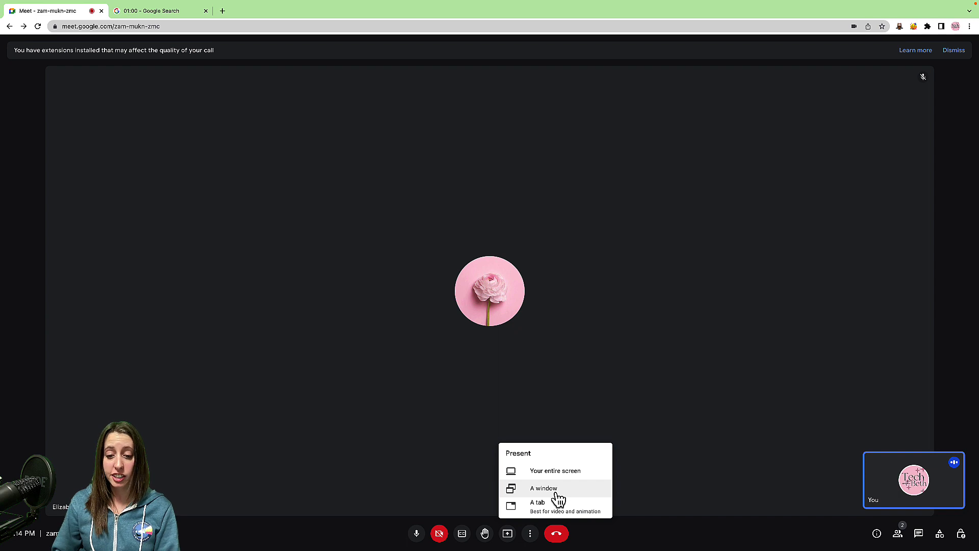
pyautogui.click(389, 454)
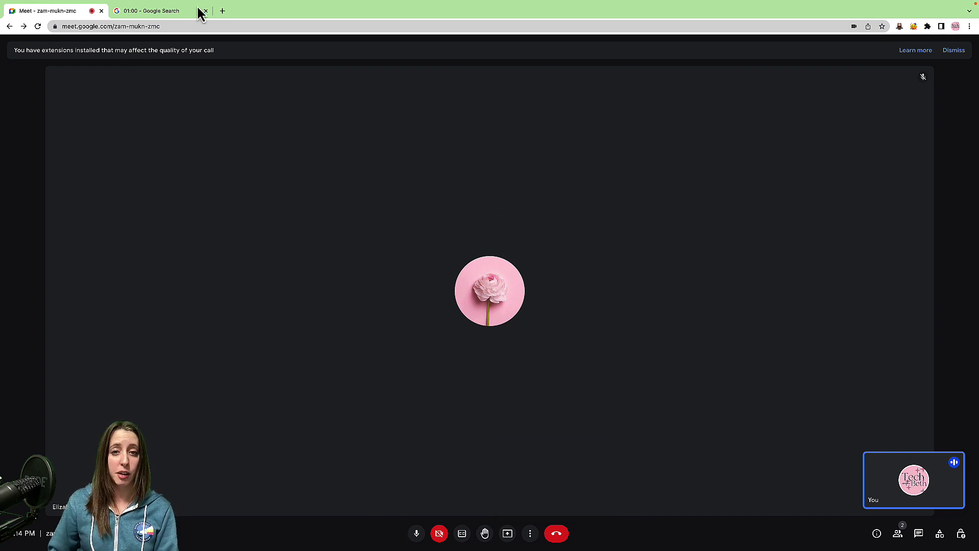
pyautogui.click(507, 533)
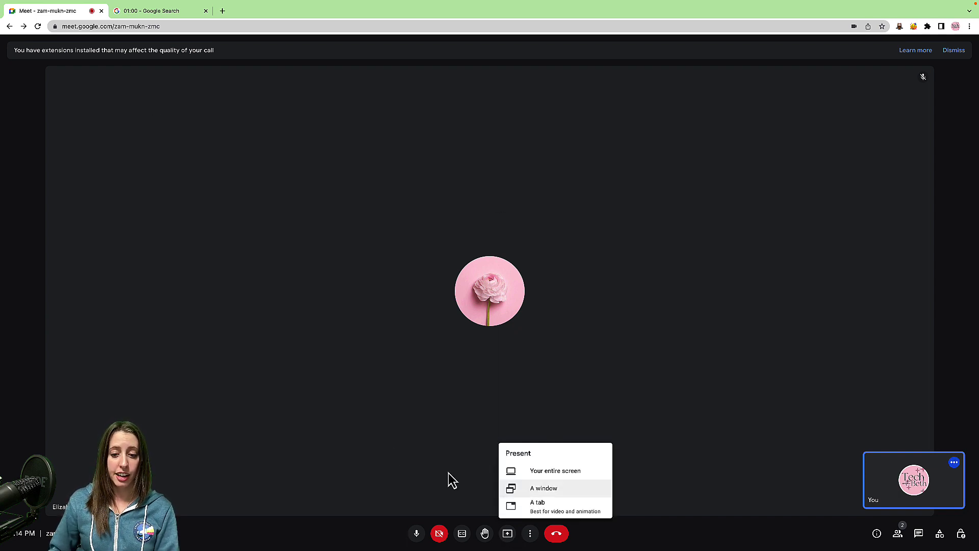
pyautogui.click(341, 449)
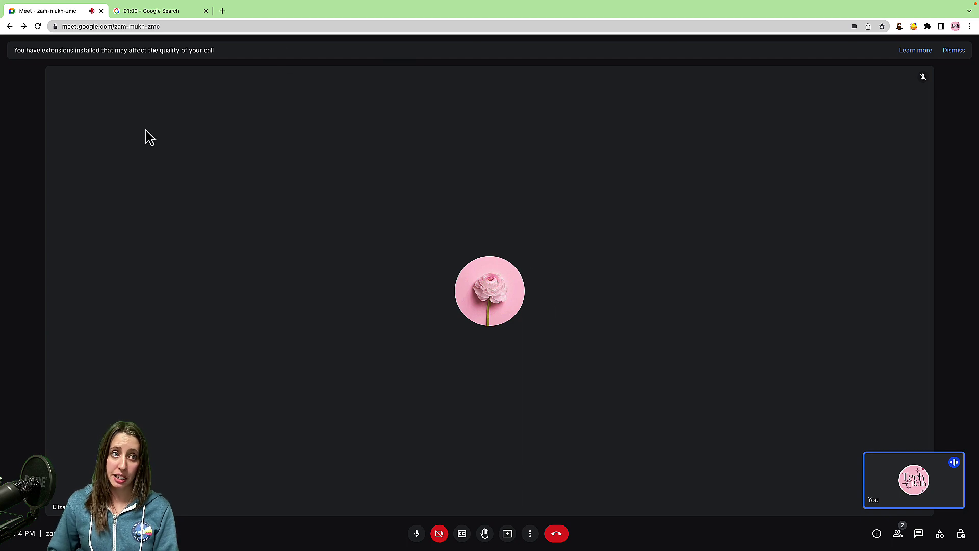
# Take the Meet and Google Meet Agenda windows out of full screen and place the Meet window in front of the slides
pyautogui.click(31, 23)
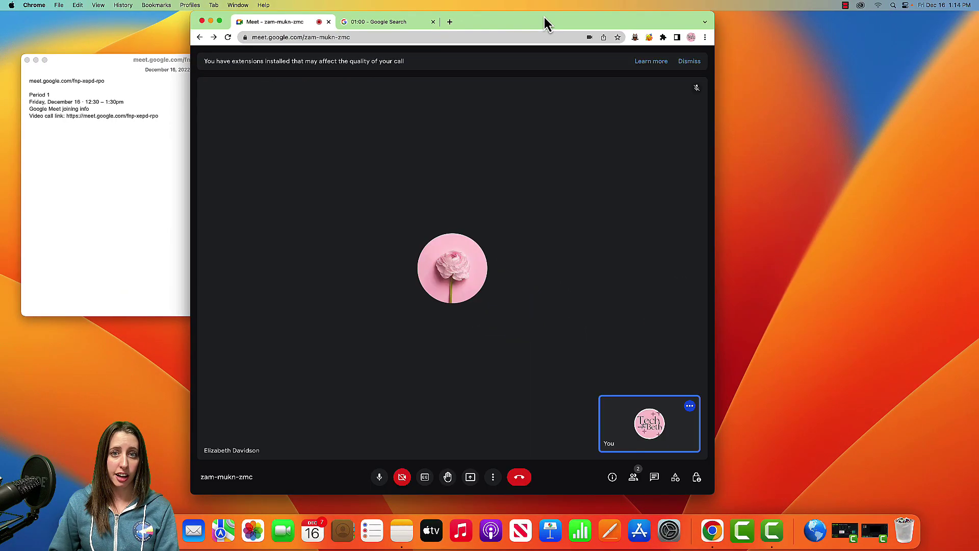
pyautogui.moveTo(544, 17); pyautogui.dragTo(711, 29)
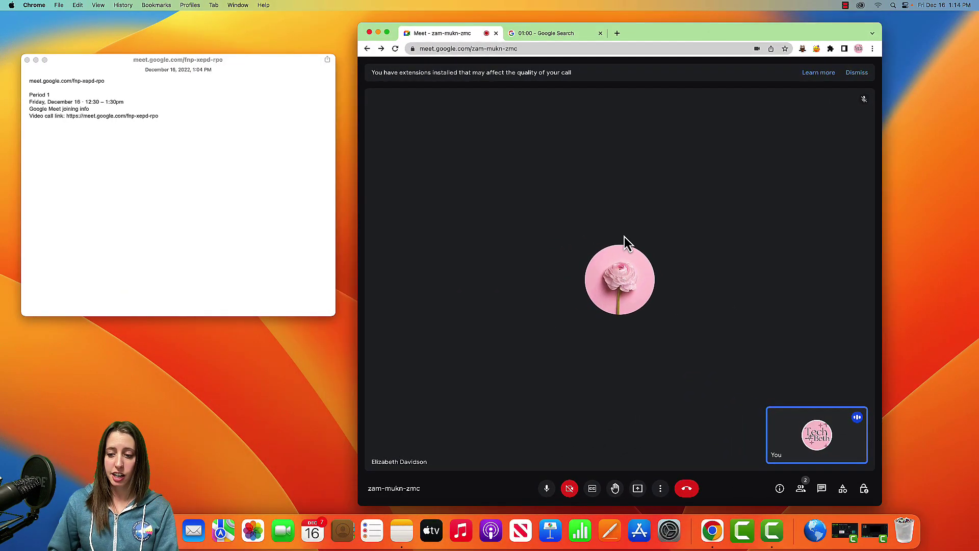
pyautogui.hotkey('ctrl', 'Right')
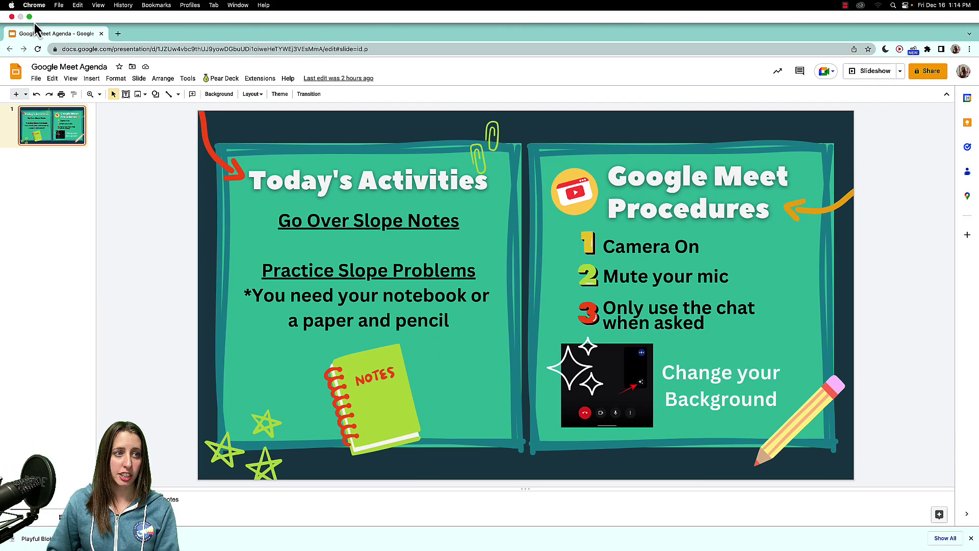
pyautogui.click(28, 21)
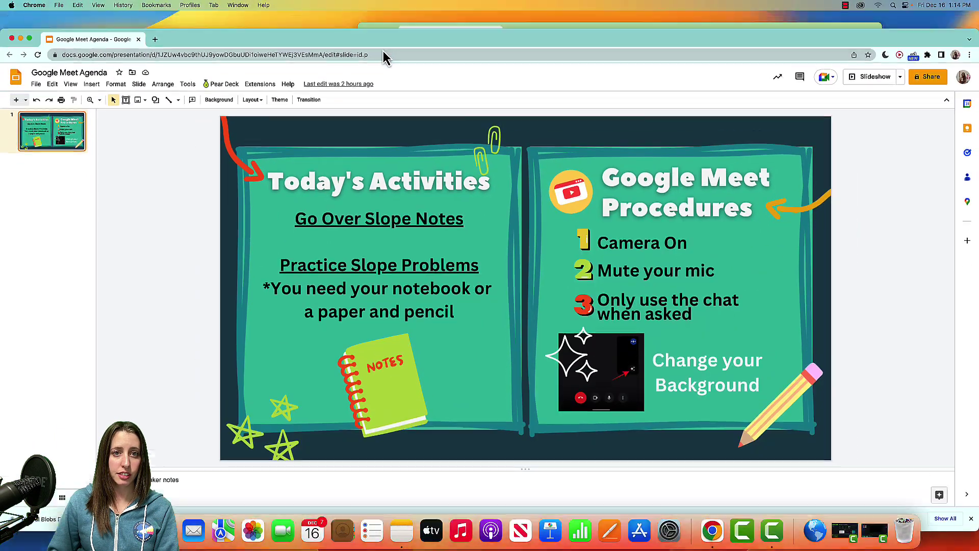
pyautogui.click(505, 32)
# View which application windows can be presented in the meeting without sharing any
pyautogui.click(637, 488)
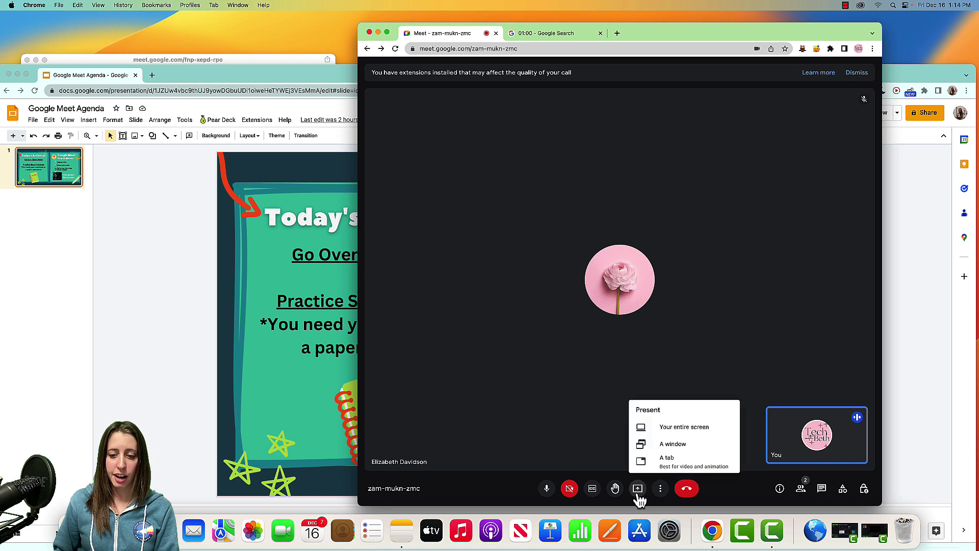
pyautogui.click(662, 443)
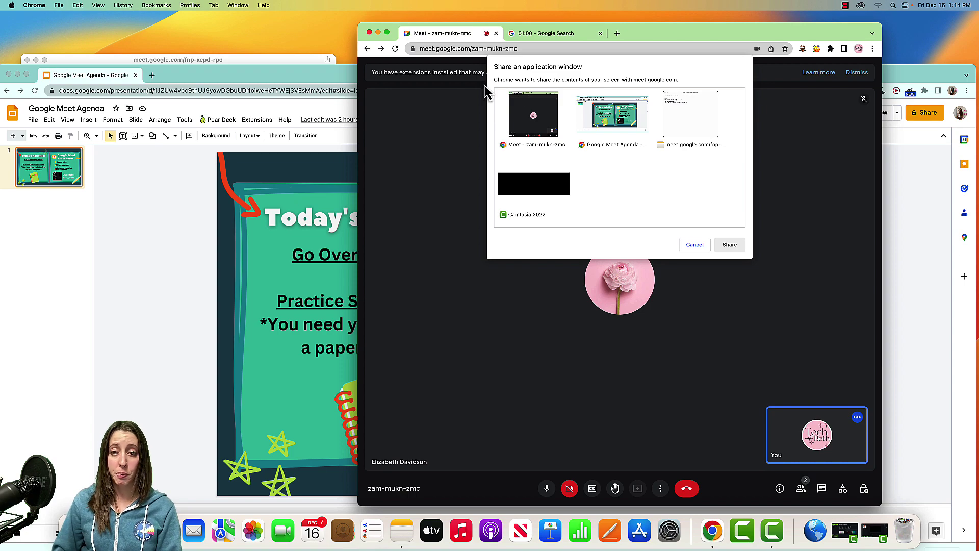
pyautogui.click(695, 245)
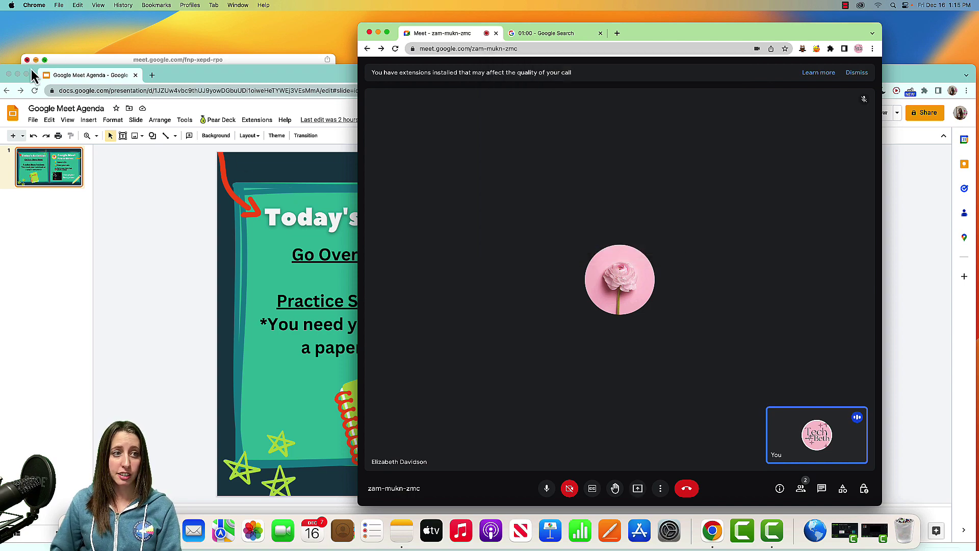
# Return the Google Meet Agenda window to full screen and check whether it is offered among the windows to present
pyautogui.click(27, 74)
pyautogui.hotkey('ctrl', 'Left')
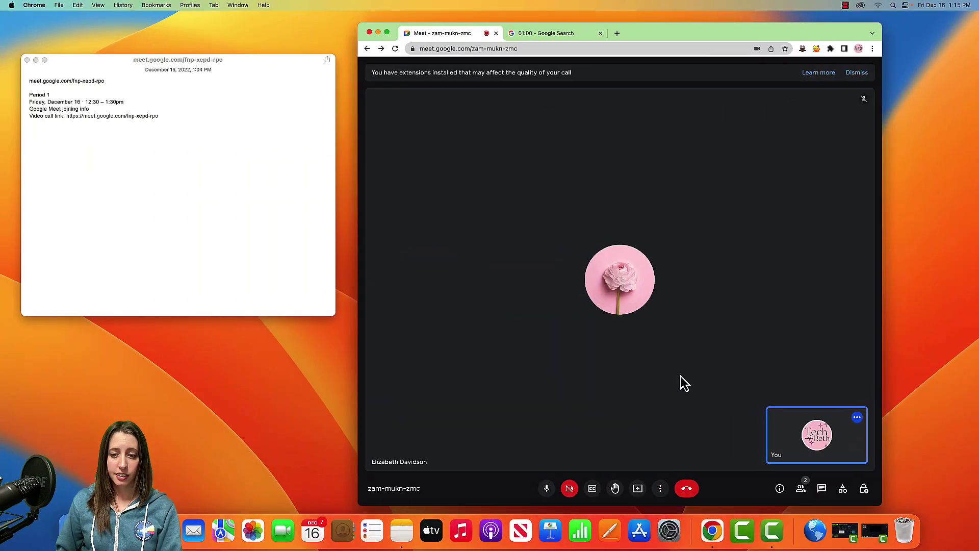
pyautogui.click(637, 488)
pyautogui.click(662, 449)
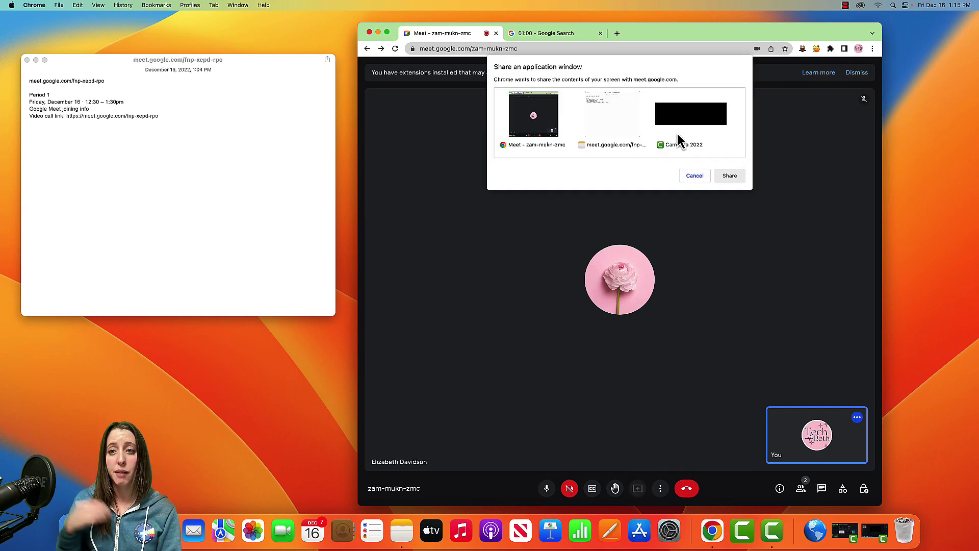
pyautogui.click(695, 177)
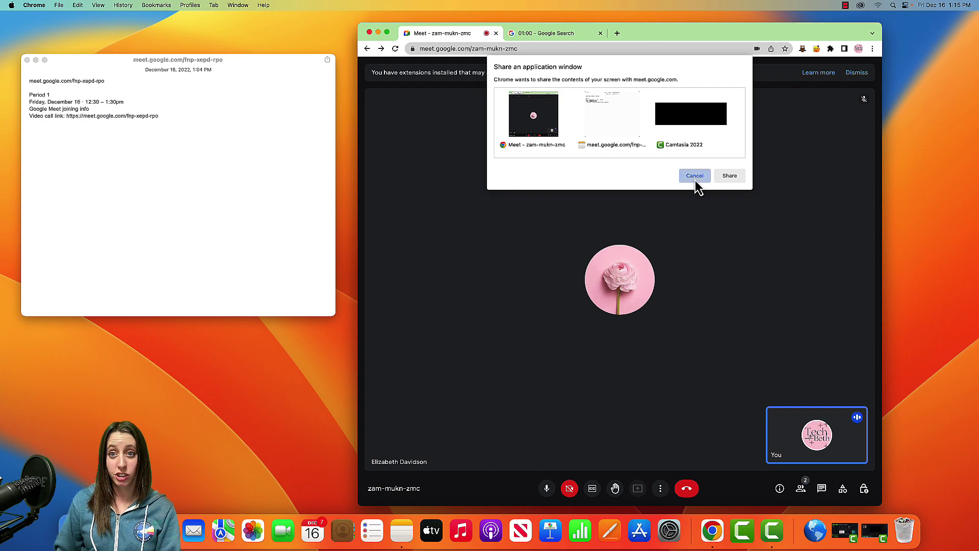
# Take the Google Meet Agenda presentation out of full screen and present its window in the meeting
pyautogui.hotkey('ctrl', 'Right')
pyautogui.click(30, 17)
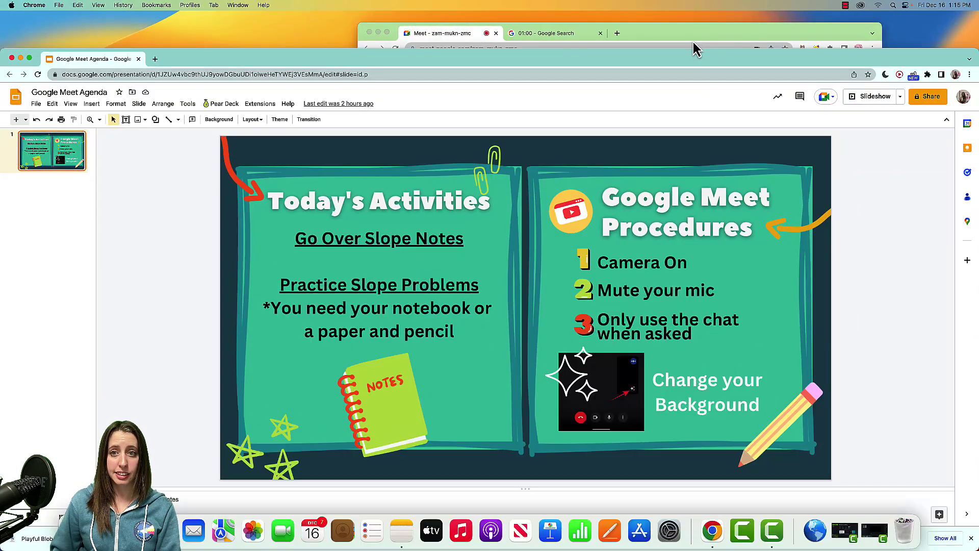
pyautogui.click(694, 43)
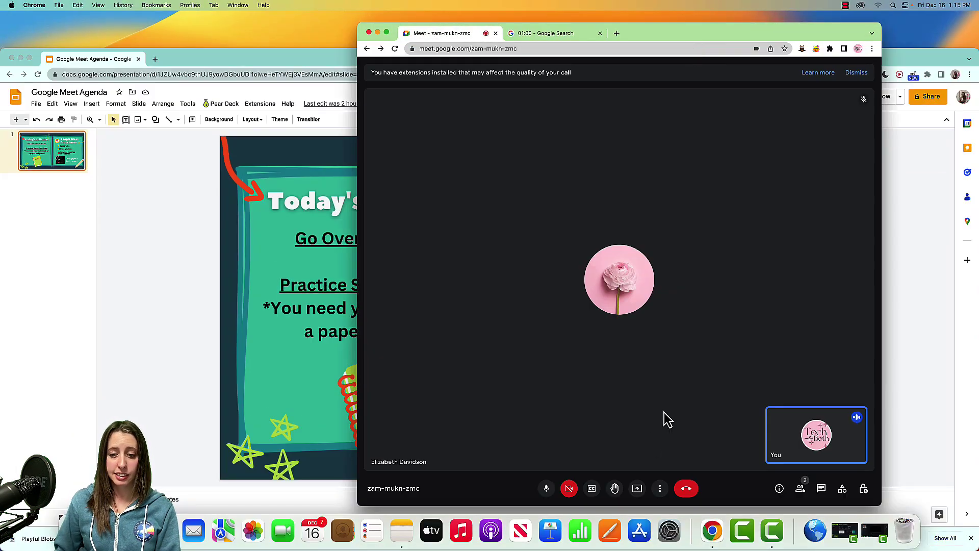
pyautogui.click(640, 492)
pyautogui.click(658, 448)
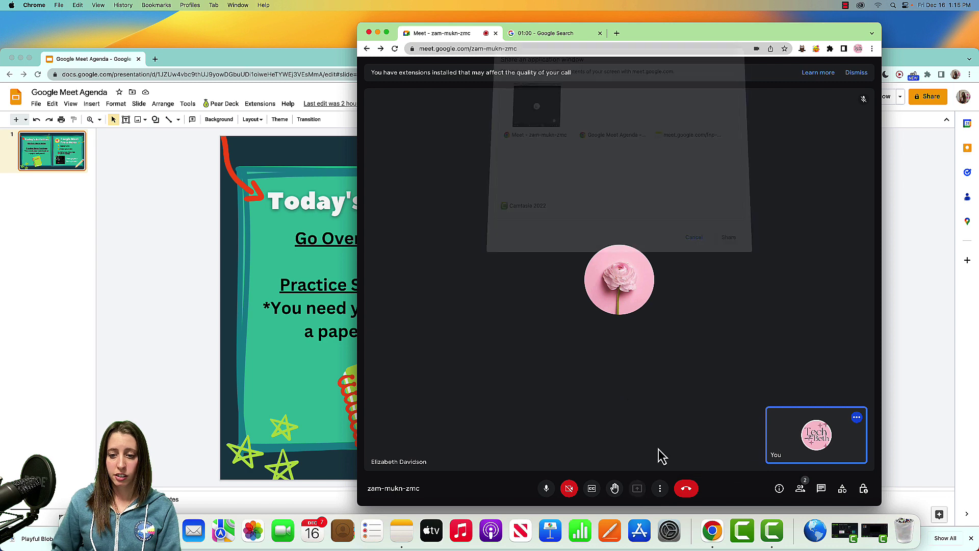
pyautogui.click(612, 117)
pyautogui.click(729, 245)
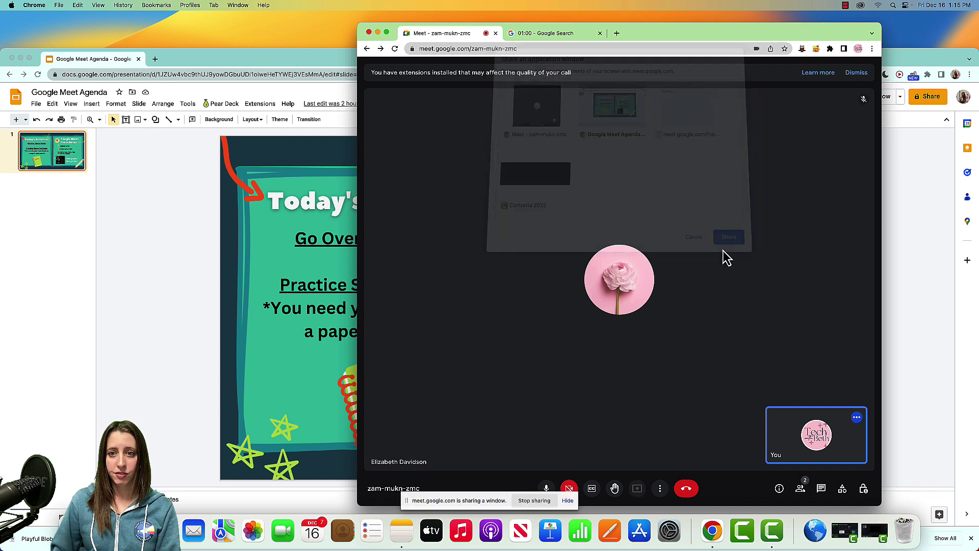
# Bring the Google Meet Agenda slides to the front, put their window in full screen and start the slideshow
pyautogui.click(249, 273)
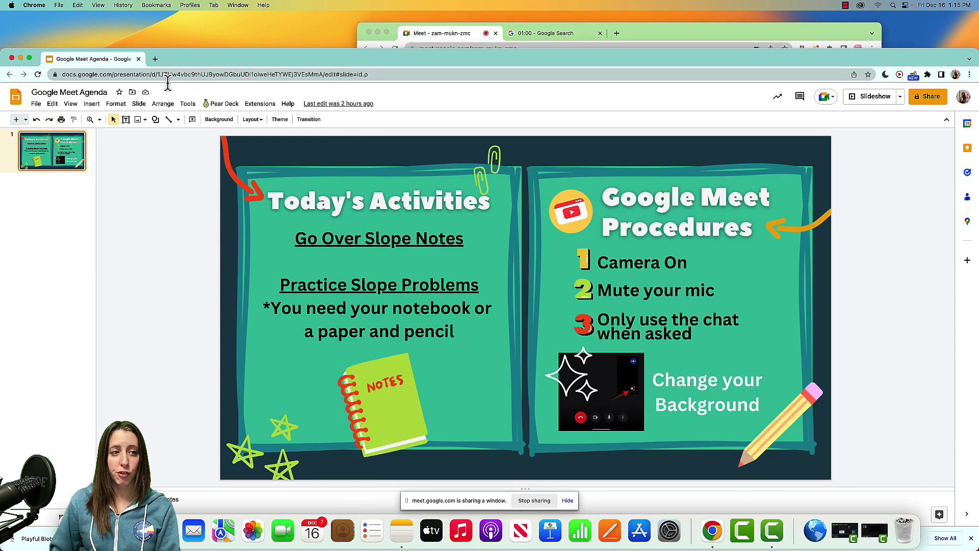
pyautogui.click(29, 58)
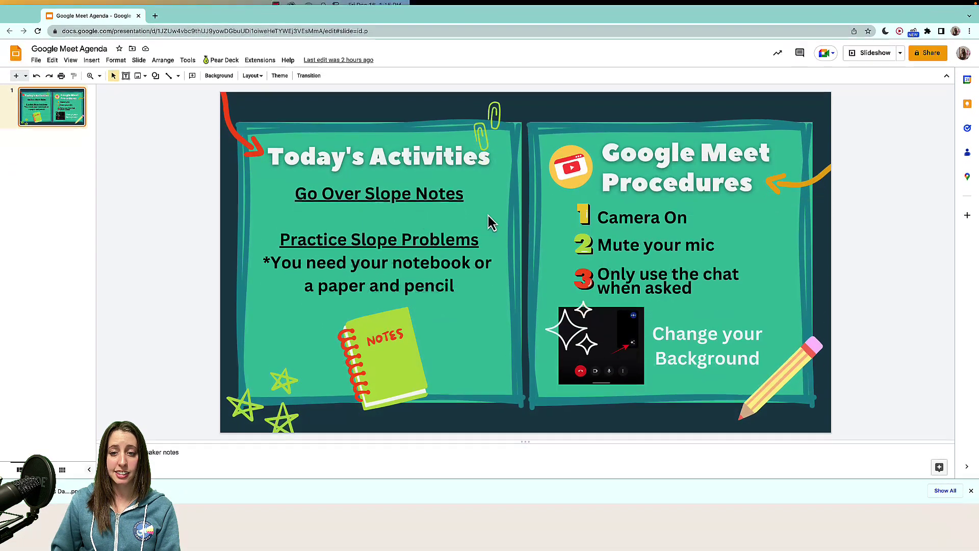
pyautogui.click(873, 48)
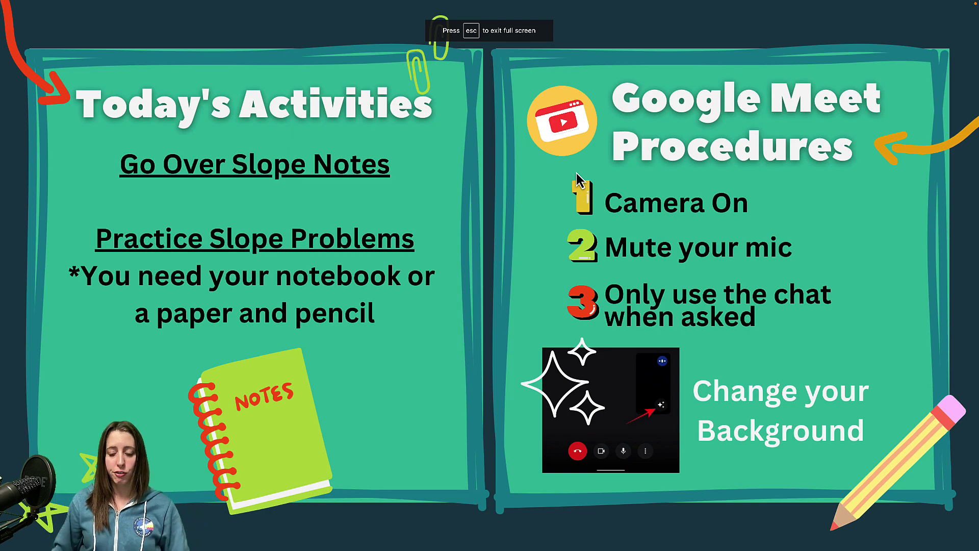
# Return to the Meet window and put it in full screen
pyautogui.hotkey('ctrl', 'Left')
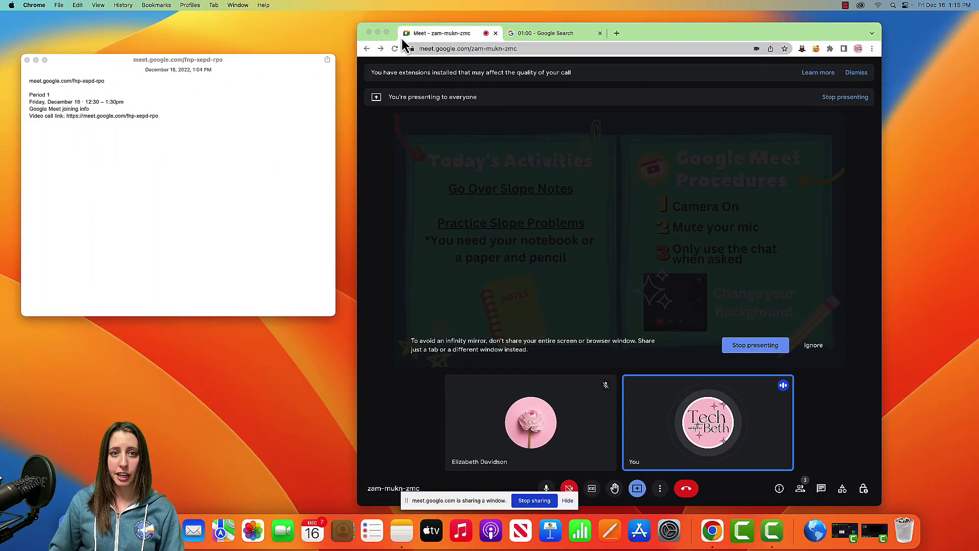
pyautogui.click(386, 33)
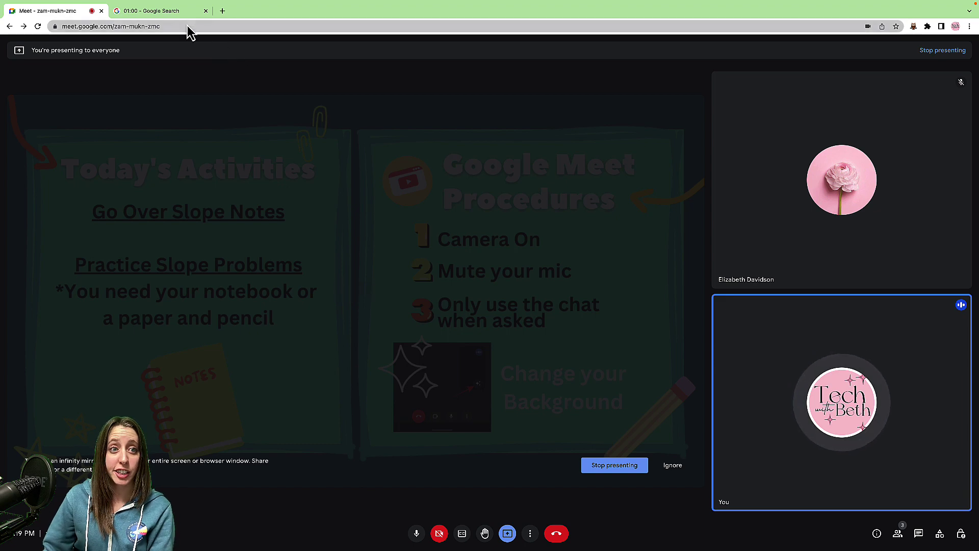
pyautogui.click(173, 21)
pyautogui.click(47, 12)
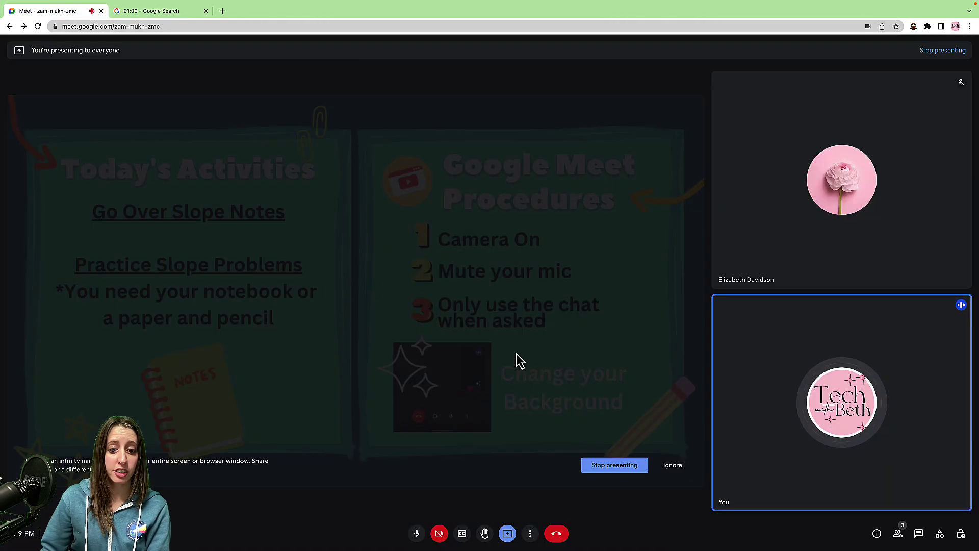
# Stop presenting the agenda window and present the 01:00 - Google Search tab in the meeting instead
pyautogui.click(512, 538)
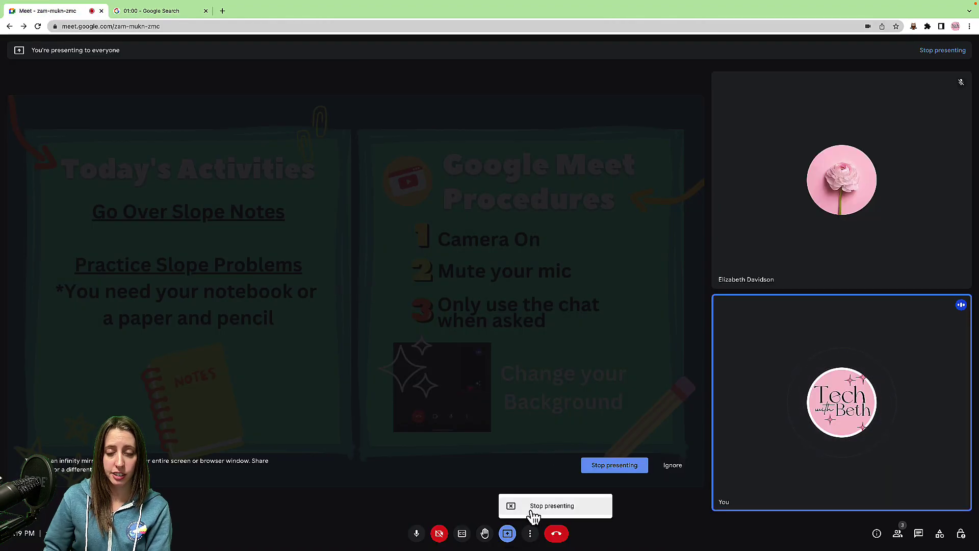
pyautogui.click(530, 509)
pyautogui.click(506, 539)
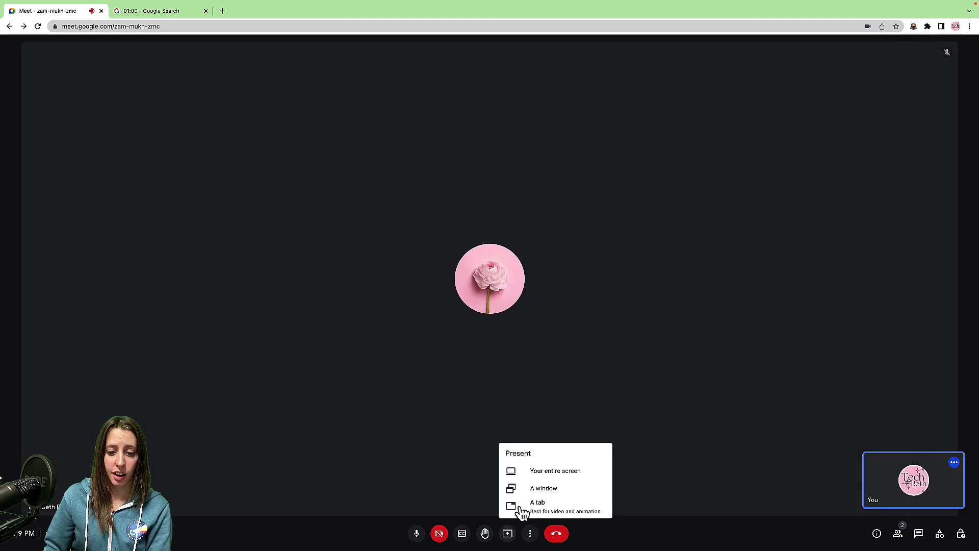
pyautogui.click(530, 507)
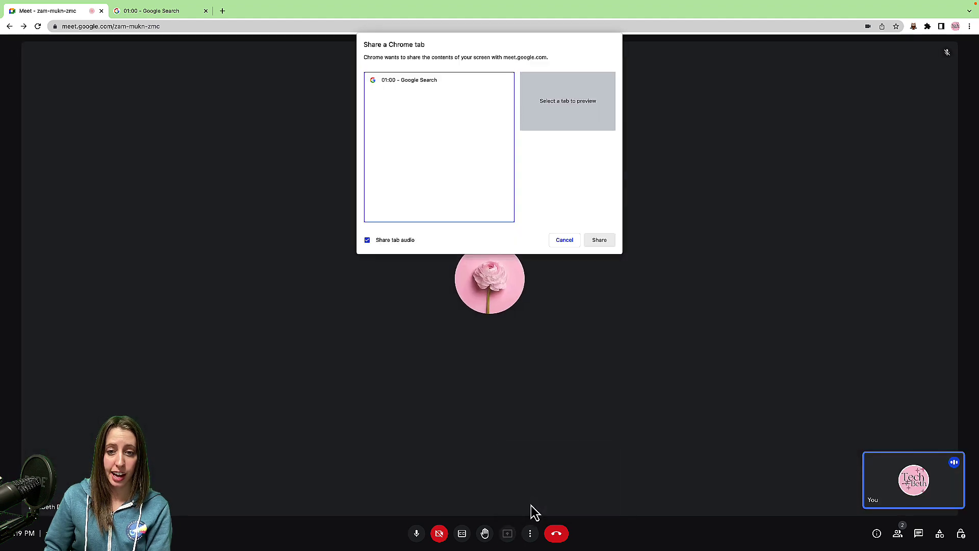
pyautogui.click(417, 80)
pyautogui.click(599, 240)
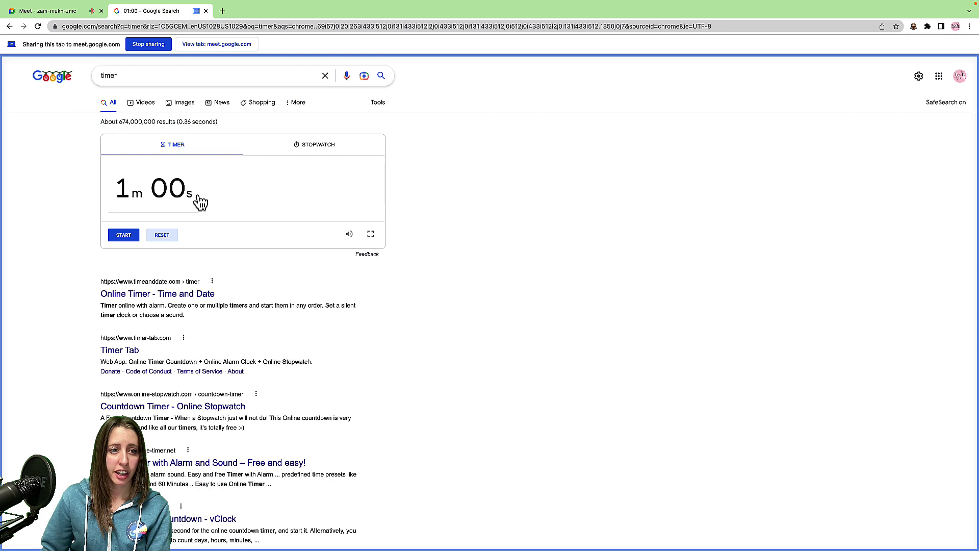
# Start the one-minute timer, enlarge it to fill the shared tab, and return to the Meet tab
pyautogui.click(127, 236)
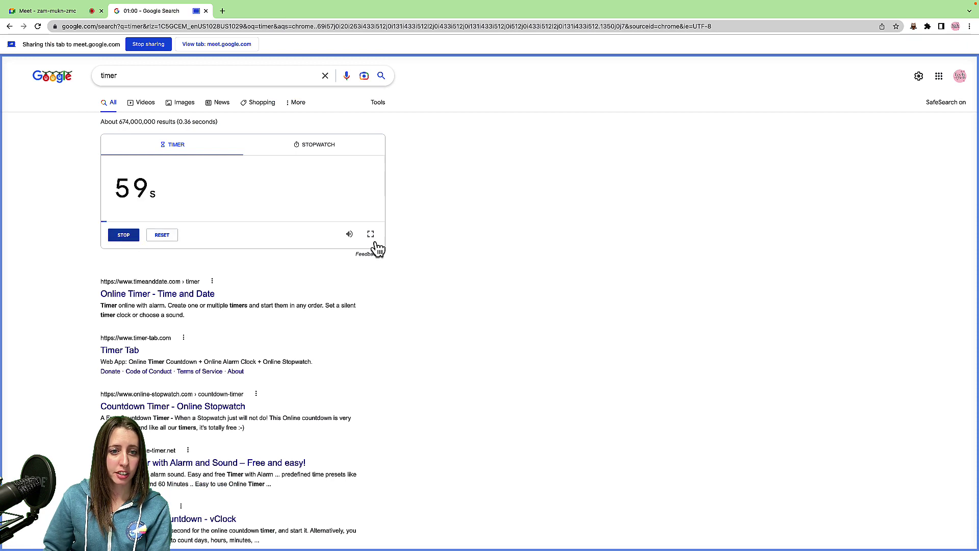
pyautogui.click(373, 240)
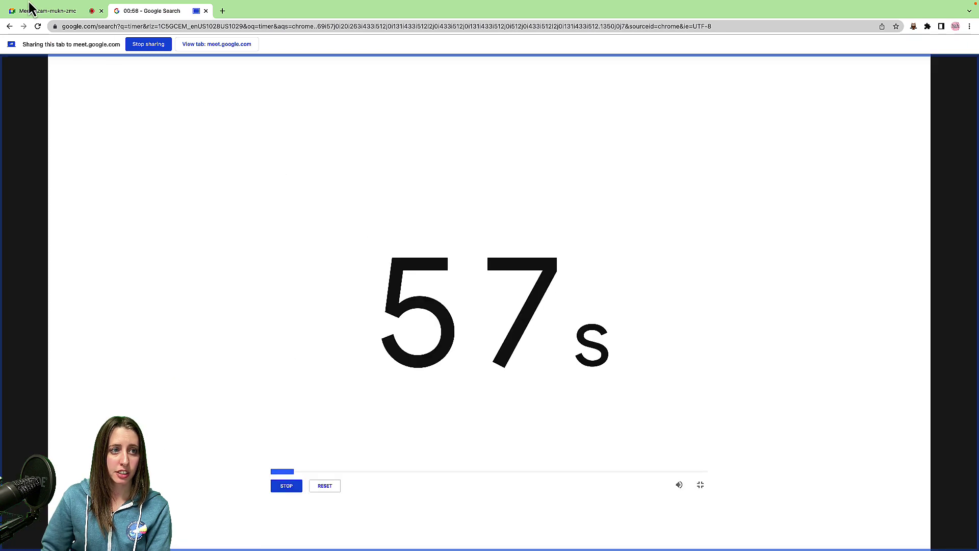
pyautogui.click(65, 35)
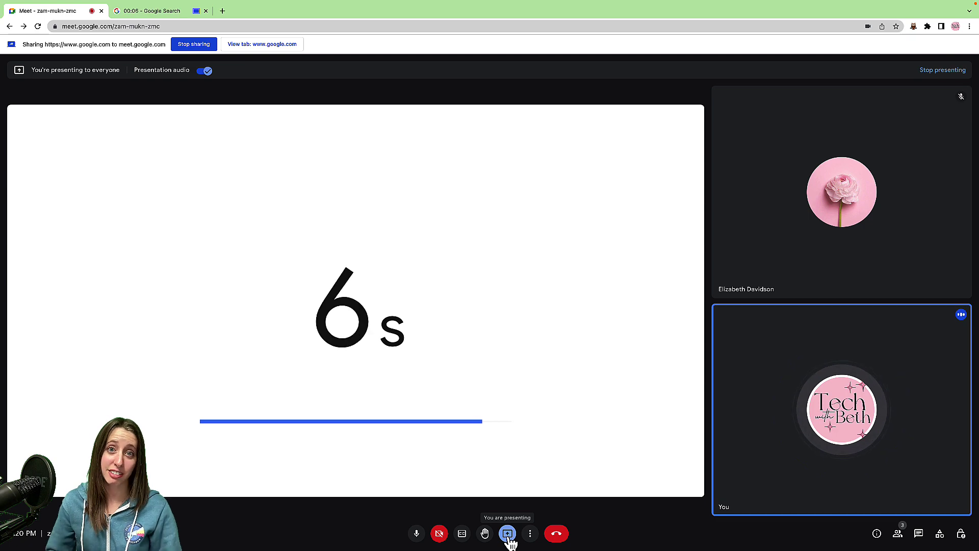
# Go back to the timer tab, leave its enlarged view and close the tab to end the presentation
pyautogui.hotkey('ctrl', 'Left')
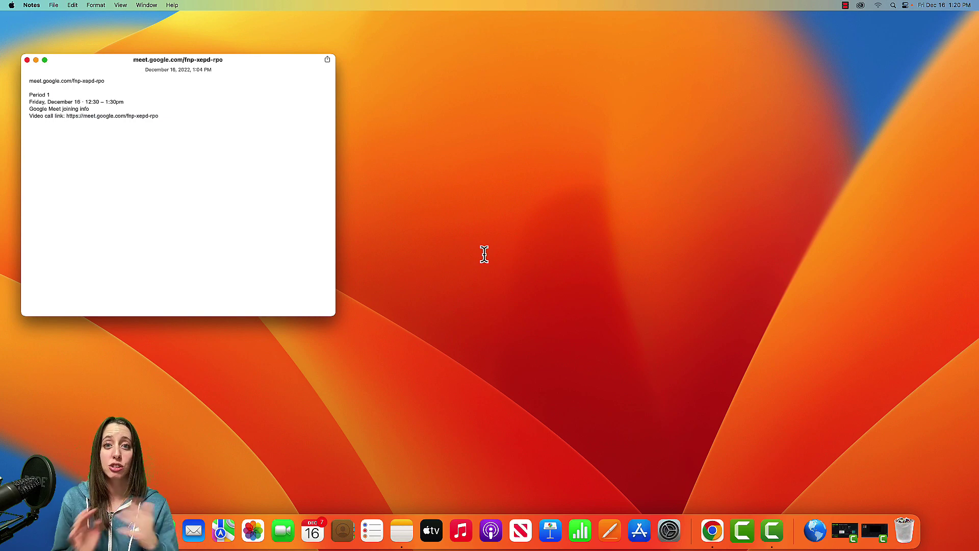
pyautogui.hotkey('ctrl', 'Right')
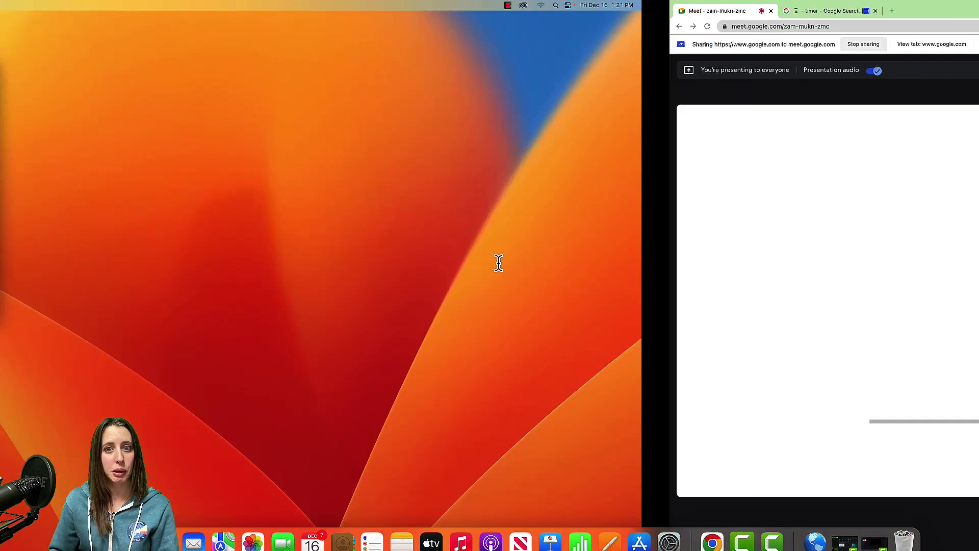
pyautogui.hotkey('ctrl', 'Tab')
pyautogui.press('Escape')
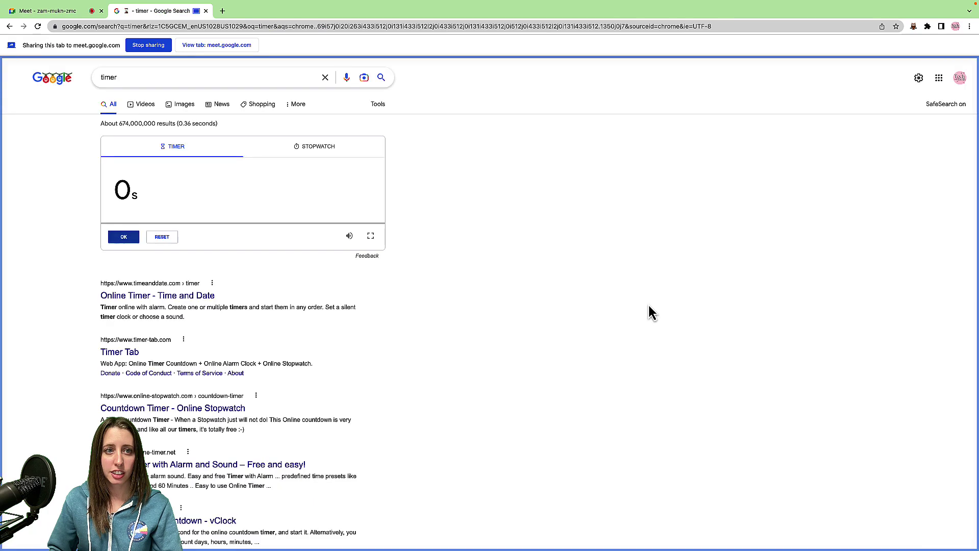
pyautogui.click(206, 12)
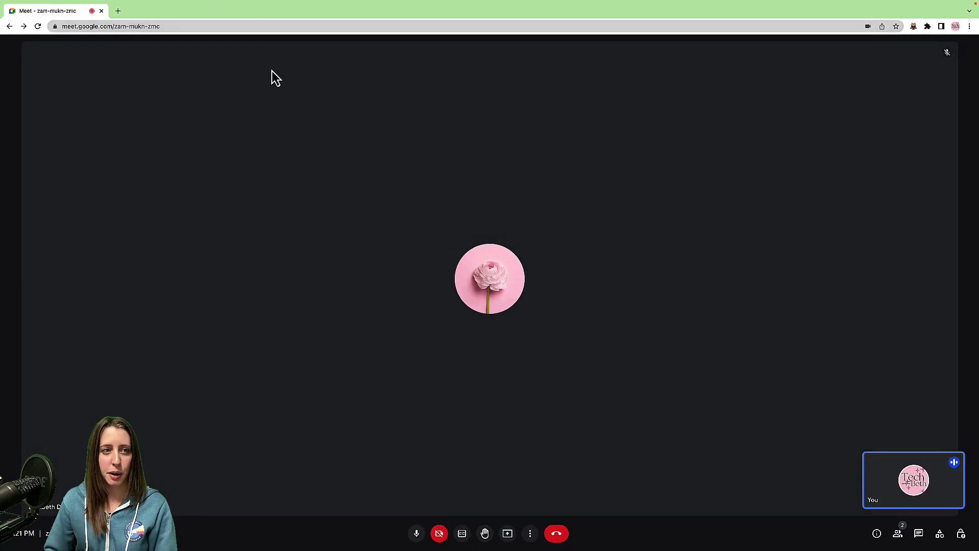
# Take the Meet window out of full screen and place a separate New Tab window beside it without covering the meeting
pyautogui.hotkey('ctrl', 'Left')
pyautogui.hotkey('ctrl', 'Right')
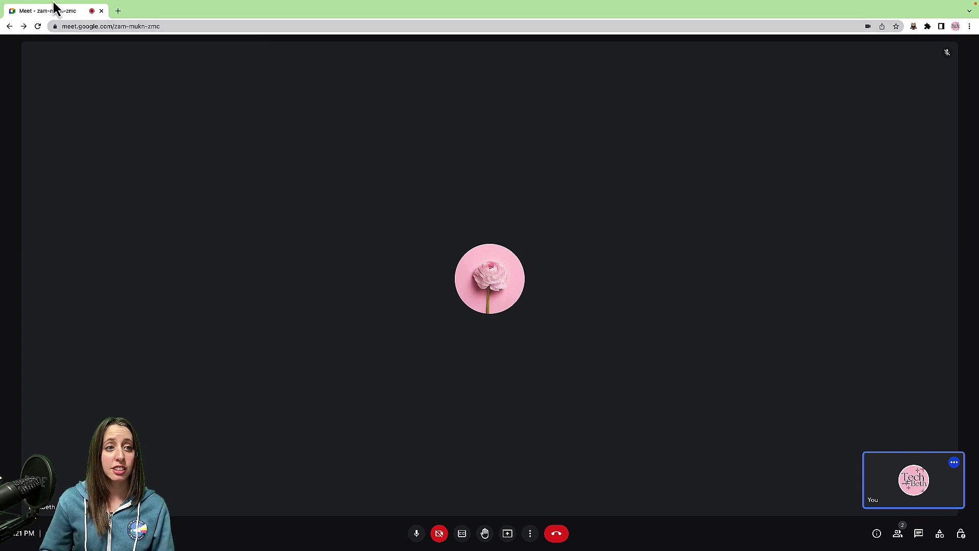
pyautogui.click(29, 20)
pyautogui.moveTo(561, 24); pyautogui.dragTo(629, 44)
pyautogui.click(156, 23)
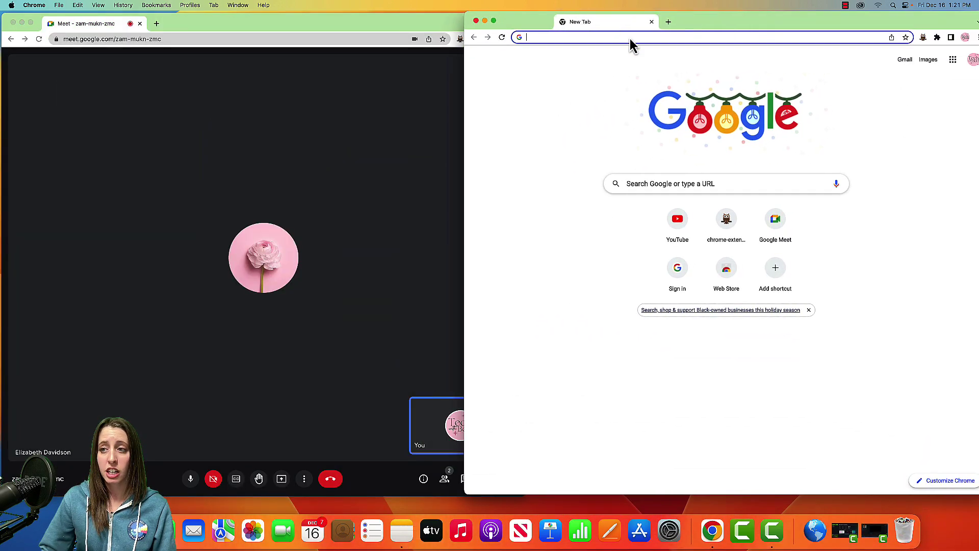
pyautogui.click(463, 100)
pyautogui.click(561, 89)
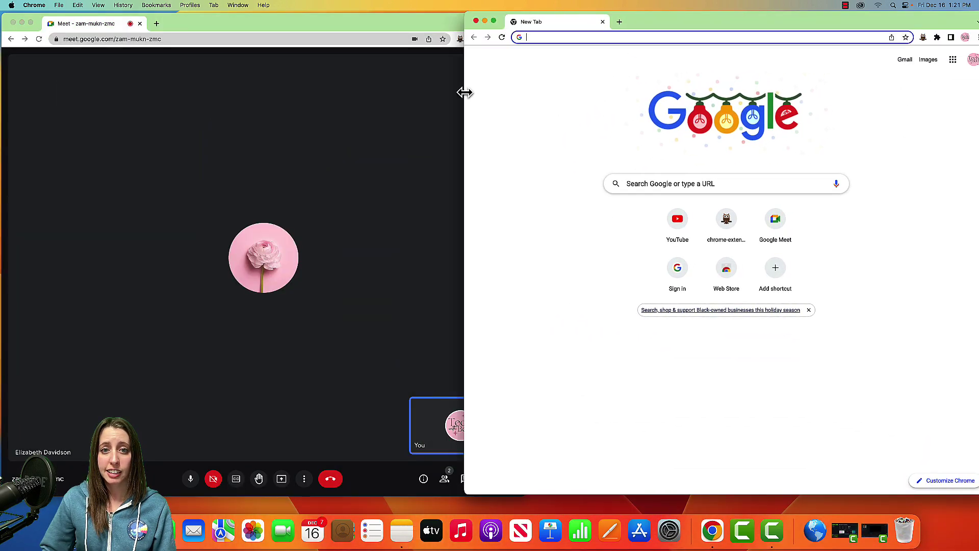
pyautogui.moveTo(464, 92); pyautogui.dragTo(519, 92)
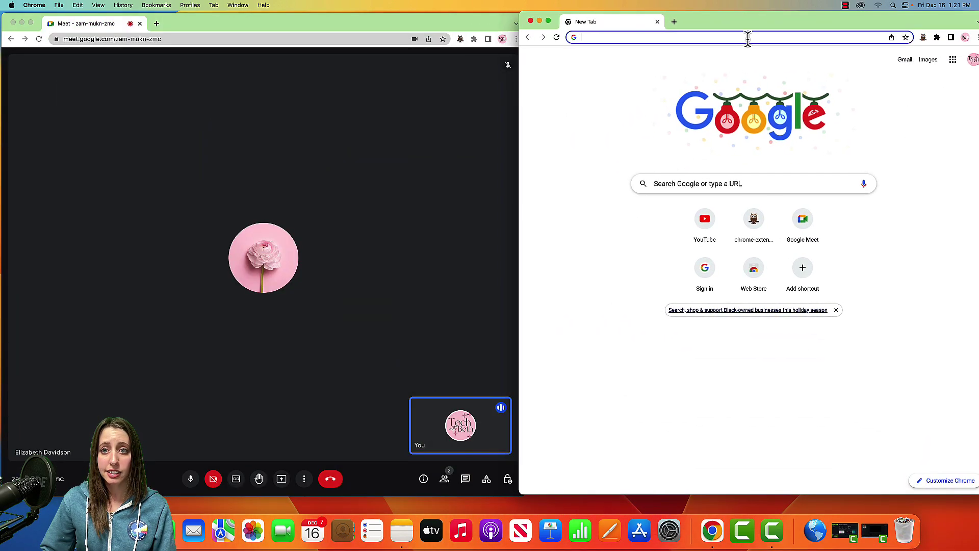
# Present the New Tab window in the meeting and put that window in full screen
pyautogui.click(281, 478)
pyautogui.click(282, 478)
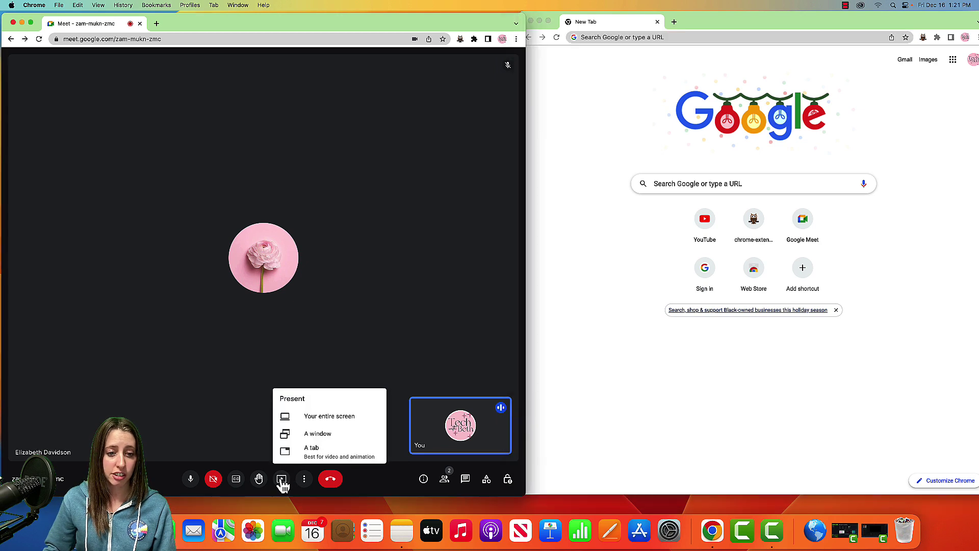
pyautogui.click(328, 436)
pyautogui.click(255, 108)
pyautogui.click(375, 236)
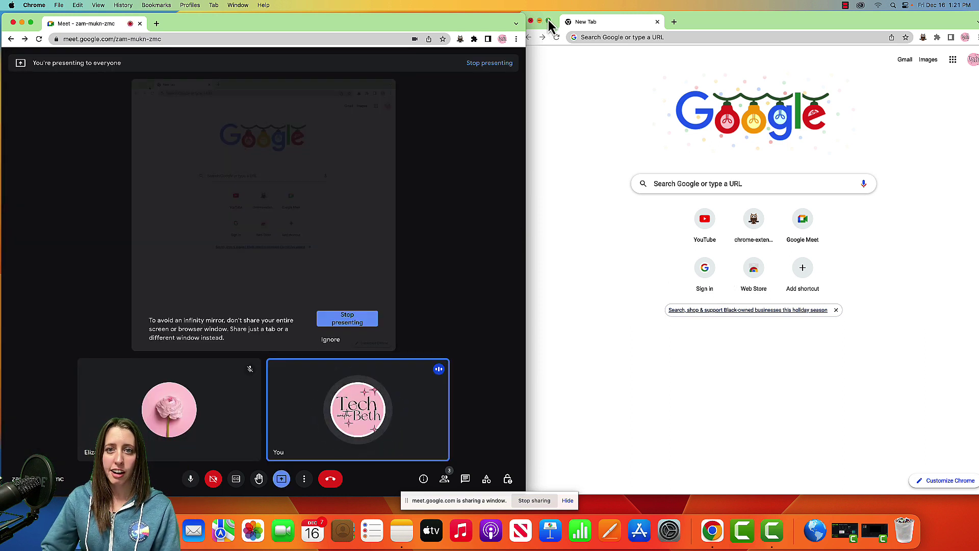
pyautogui.click(548, 21)
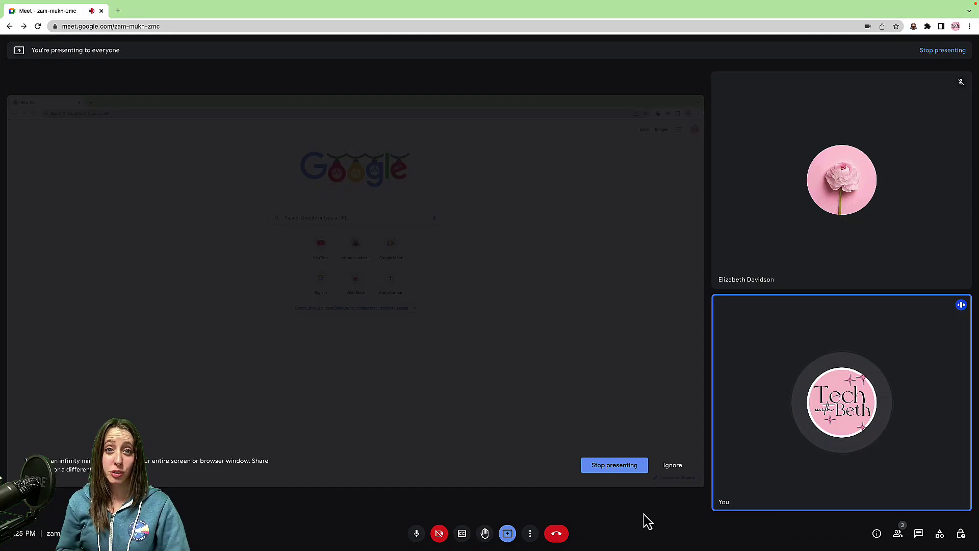
# Turn on the meeting captions and open the visual effects
pyautogui.click(463, 535)
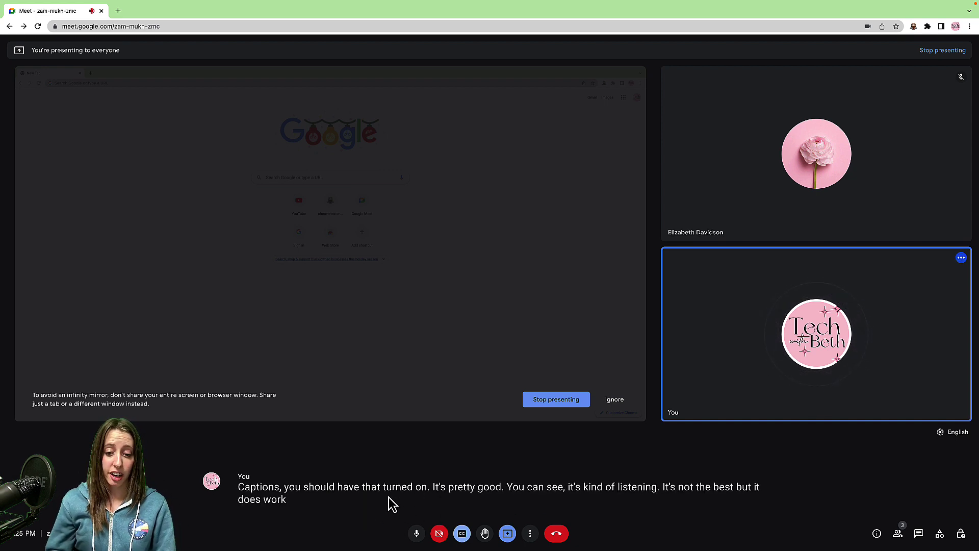
pyautogui.click(530, 534)
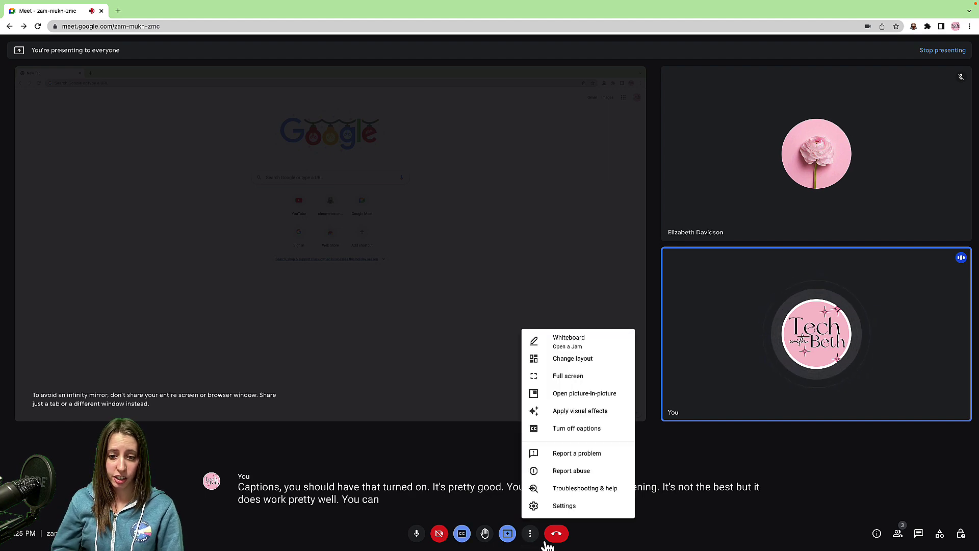
pyautogui.click(567, 423)
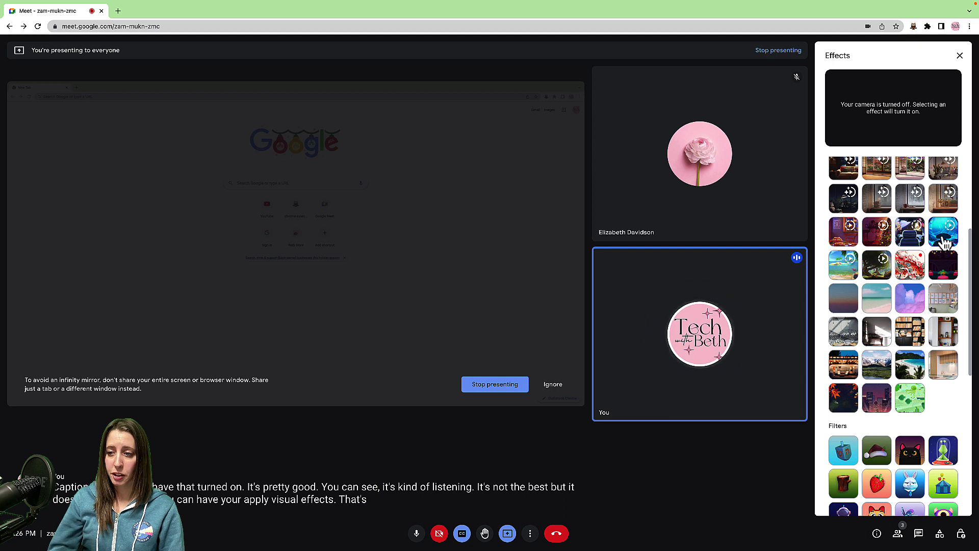
# Turn on the camera and apply the animated underwater aquarium background
pyautogui.click(699, 345)
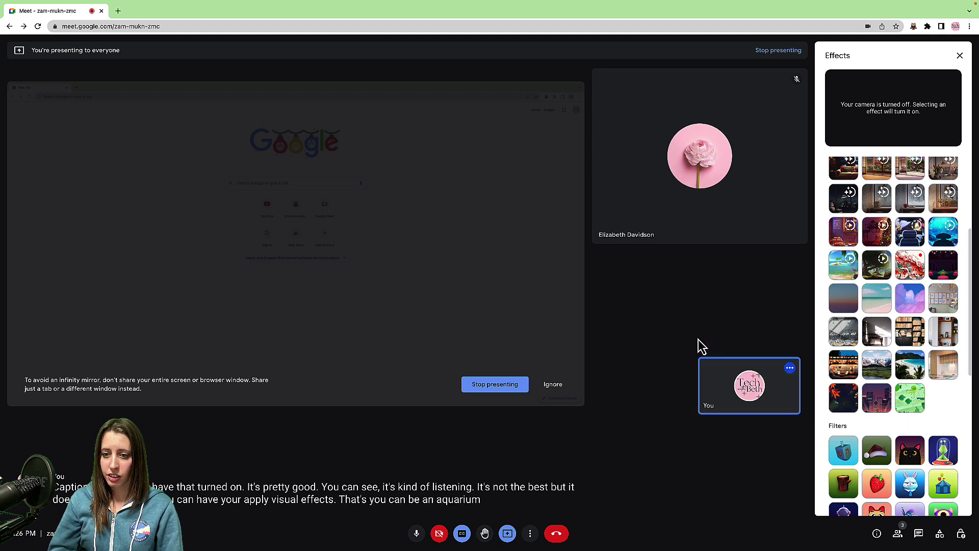
pyautogui.click(751, 389)
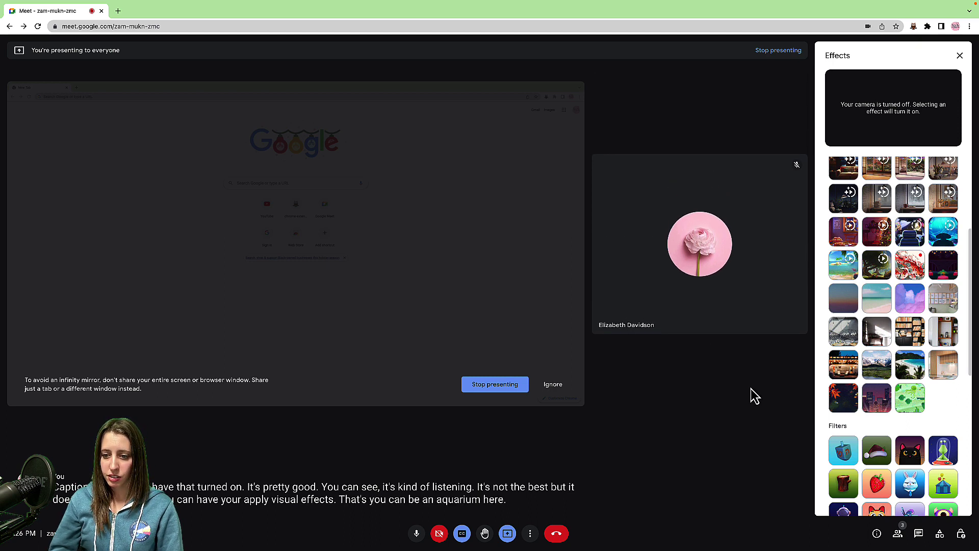
pyautogui.click(439, 533)
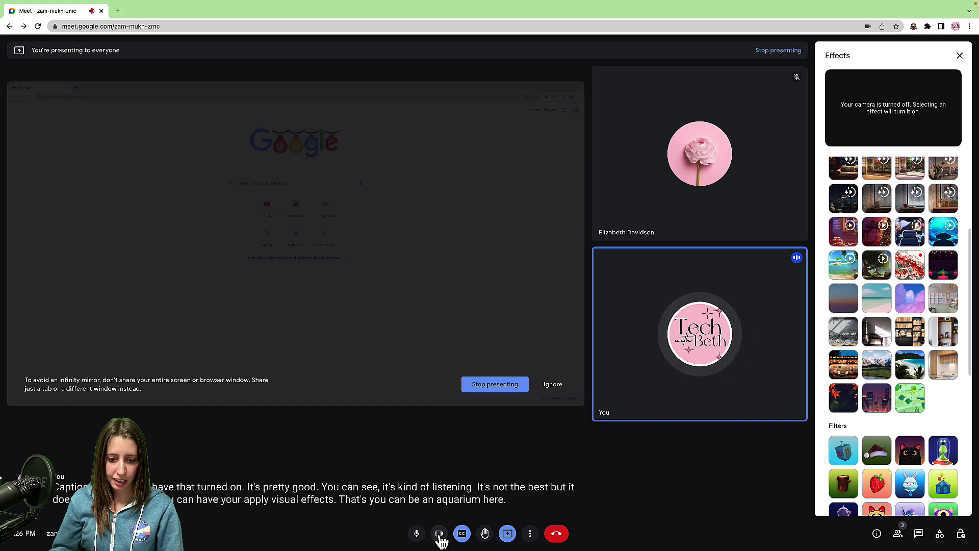
pyautogui.click(945, 244)
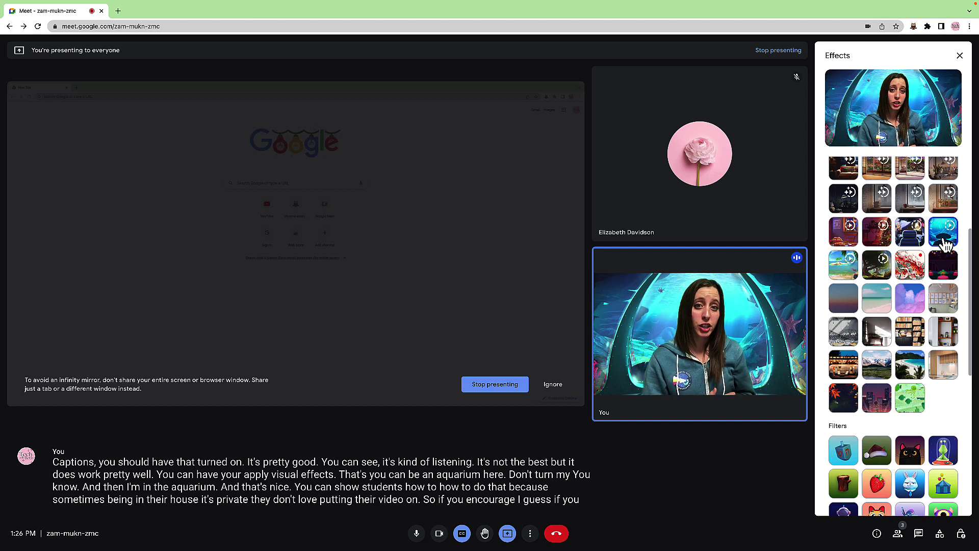
# Turn off the captions and replace the aquarium background with the stronger background blur
pyautogui.scroll(-1, 943, 245)
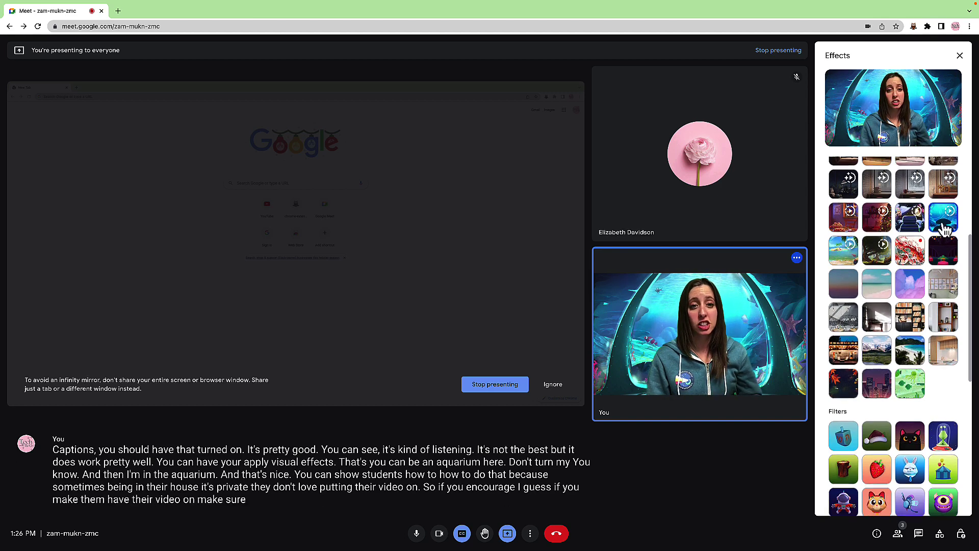
pyautogui.click(462, 539)
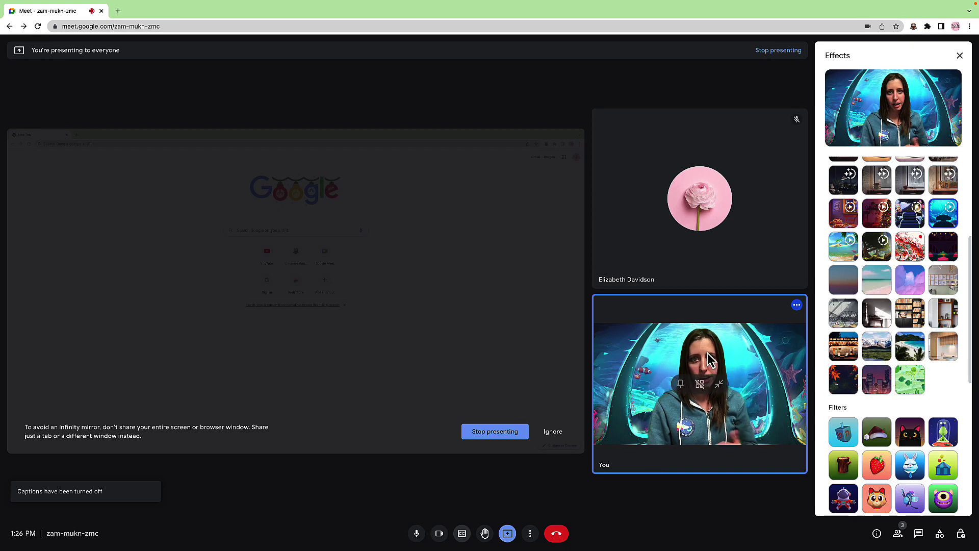
pyautogui.scroll(-5, 923, 403)
pyautogui.scroll(10, 898, 306)
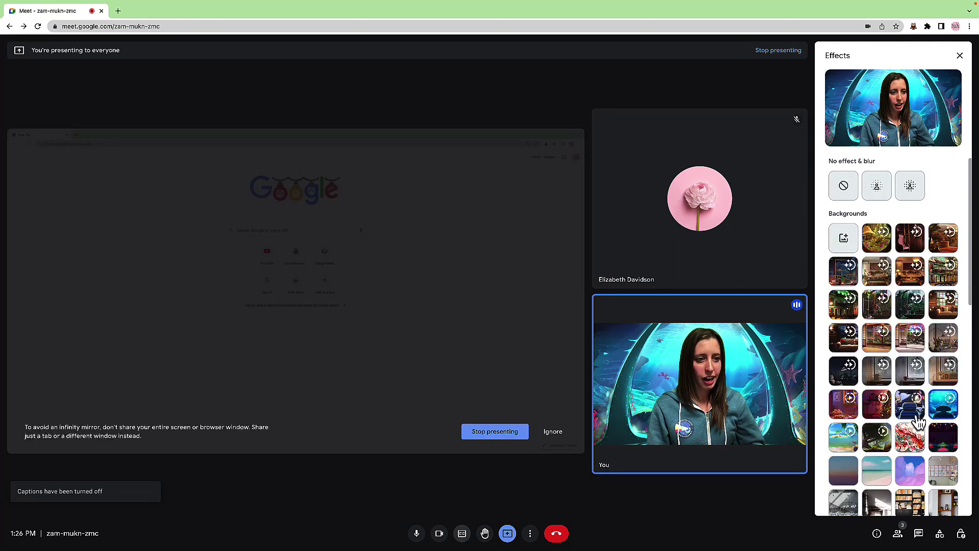
pyautogui.click(882, 183)
pyautogui.click(910, 191)
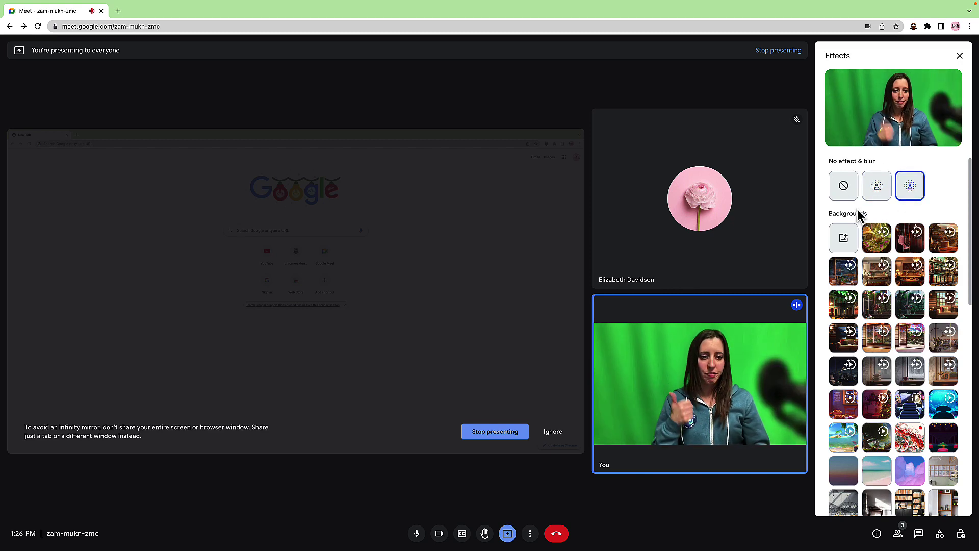
# Raise your hand in the meeting and lower it again
pyautogui.click(485, 533)
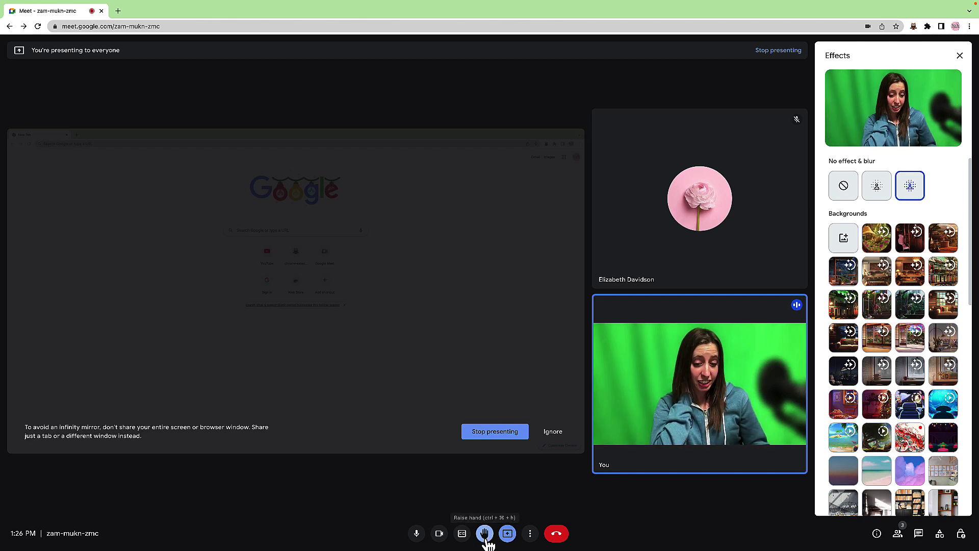
pyautogui.click(484, 539)
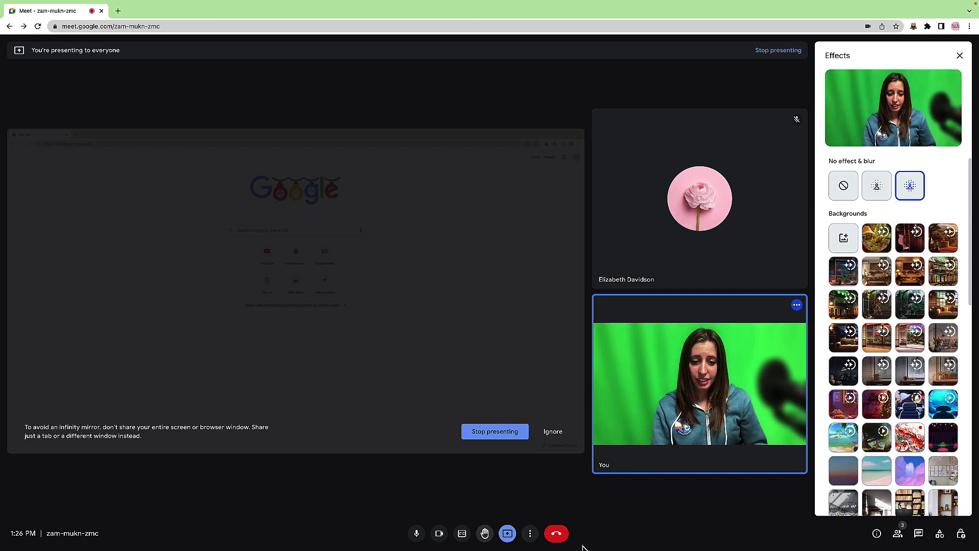
# Change the meeting layout to Tiled and raise the maximum number of tiles to display
pyautogui.click(530, 539)
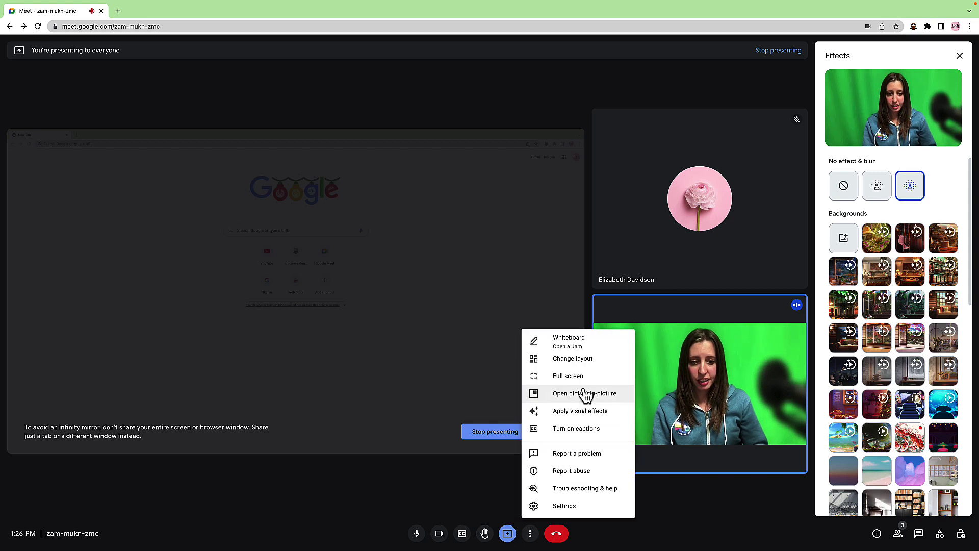
pyautogui.click(574, 360)
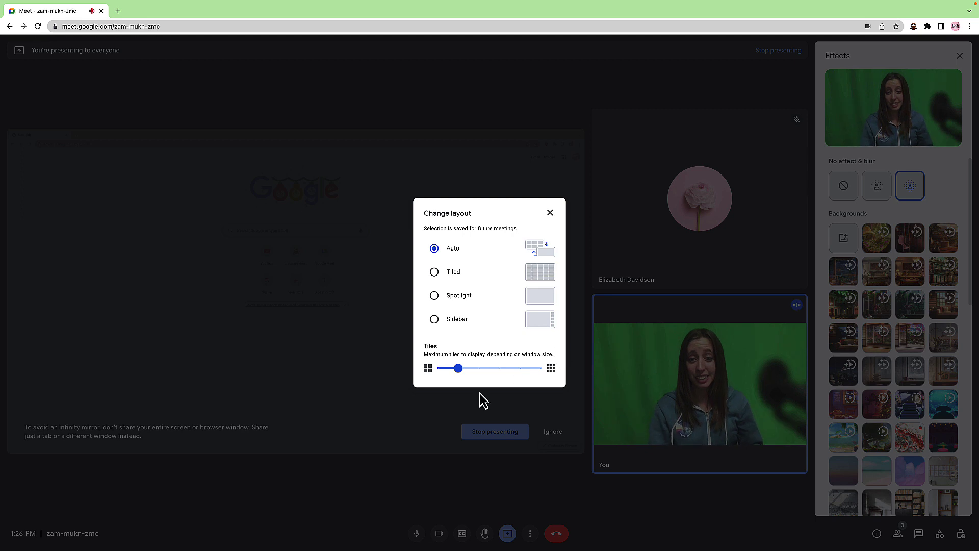
pyautogui.click(467, 373)
pyautogui.moveTo(468, 372); pyautogui.dragTo(512, 378)
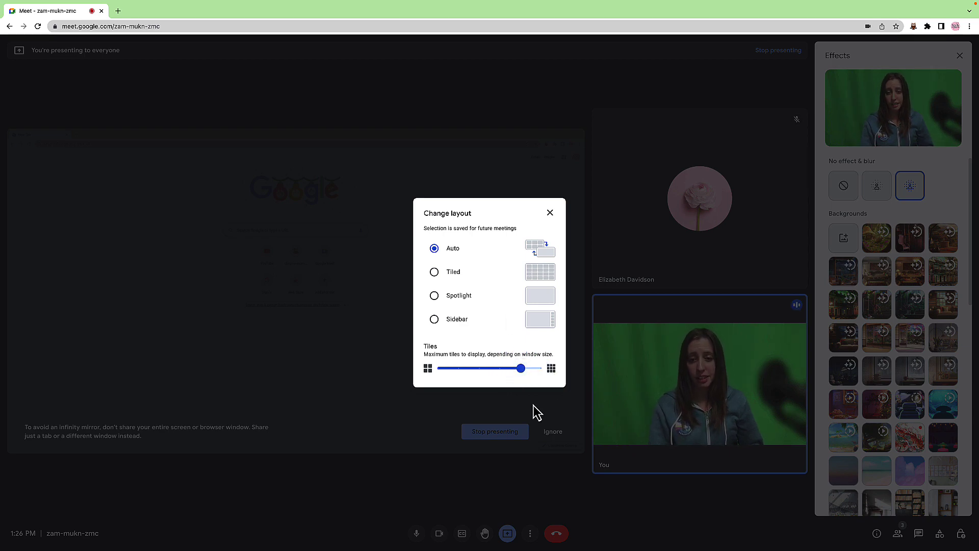
pyautogui.click(435, 273)
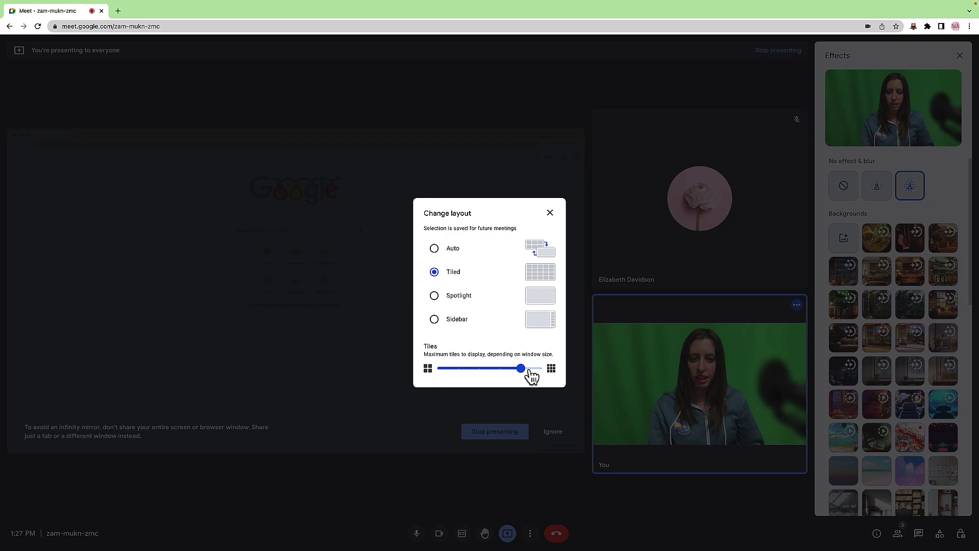
pyautogui.click(551, 217)
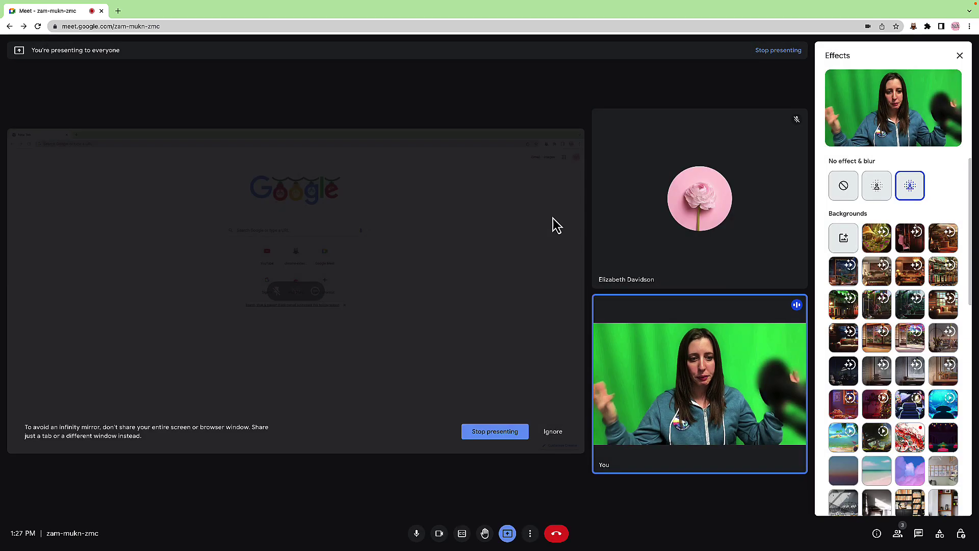
# Turn off the camera and start a new Jamboard whiteboard for the meeting
pyautogui.click(440, 536)
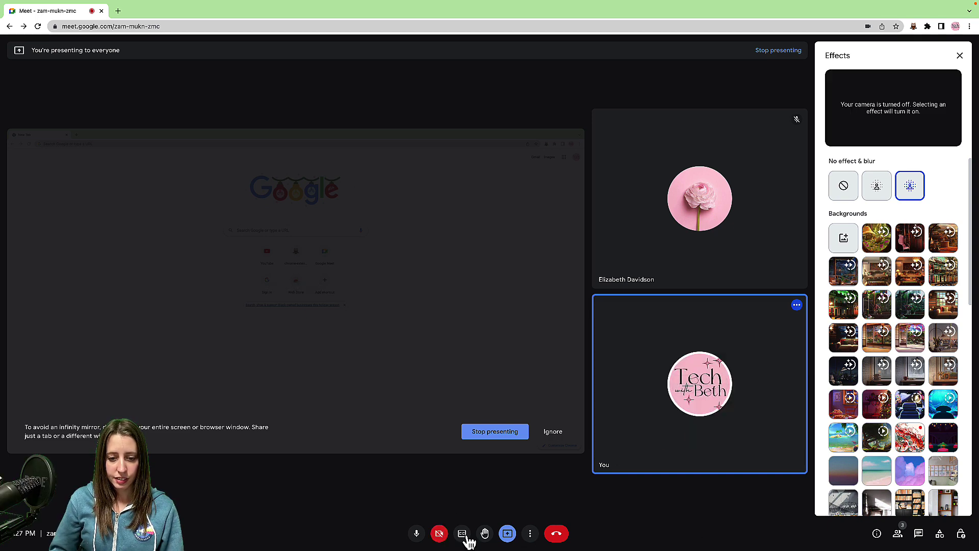
pyautogui.click(530, 534)
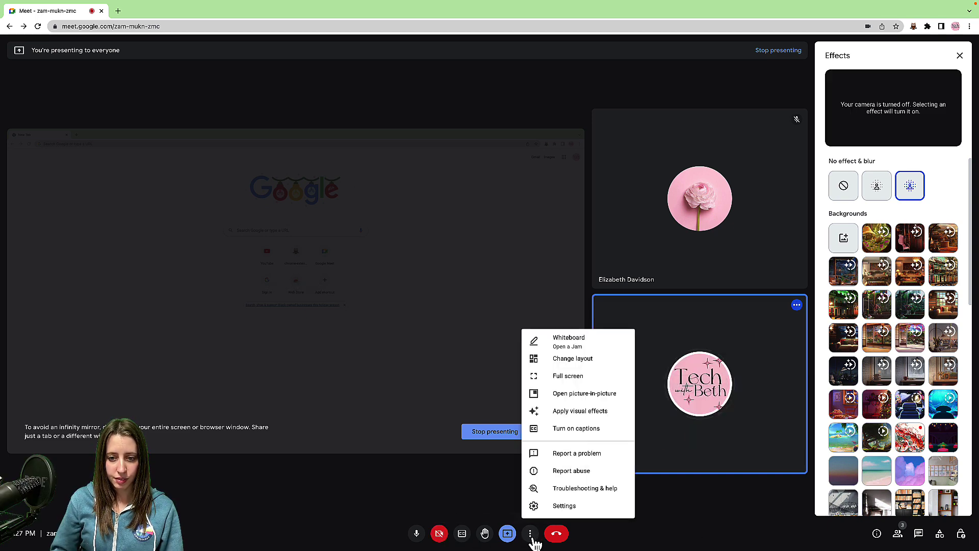
pyautogui.click(578, 349)
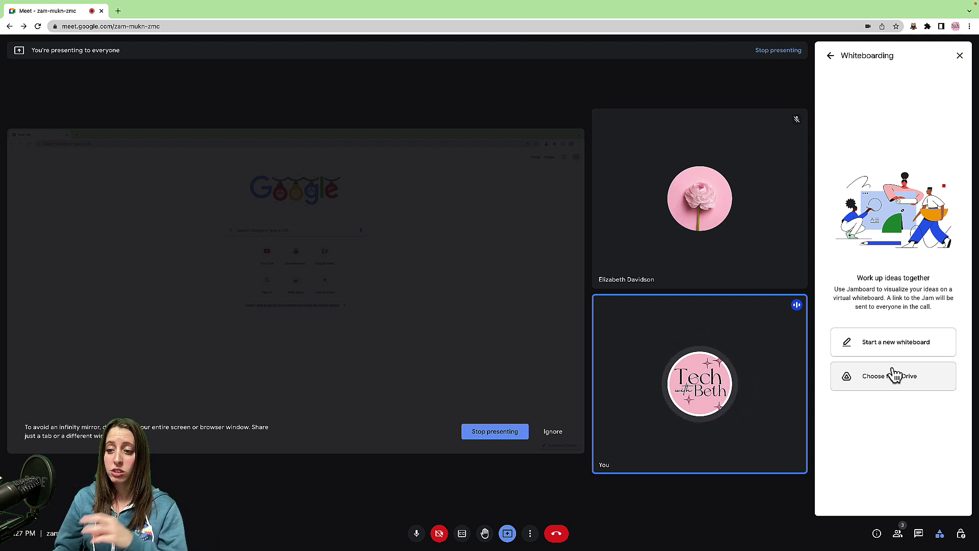
pyautogui.click(896, 350)
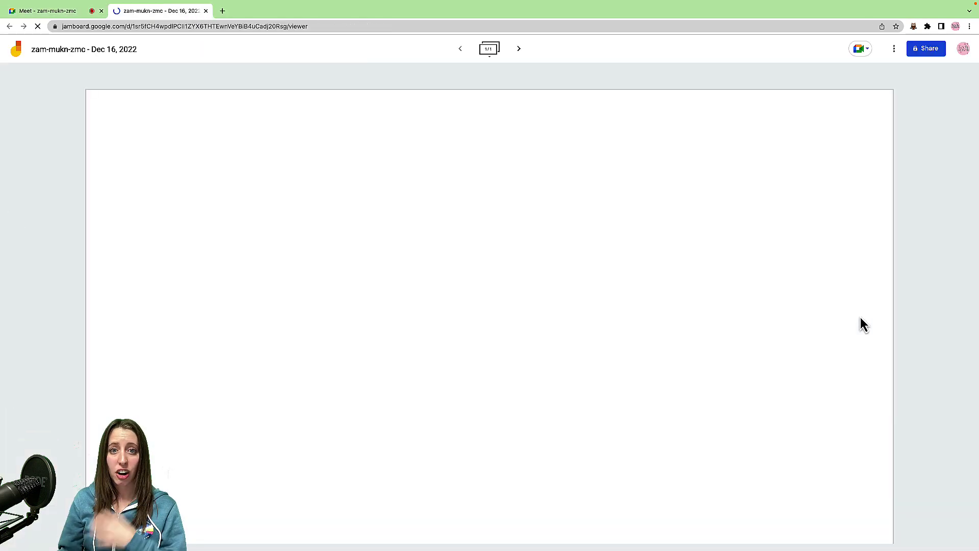
# Check the shared Jam link in the in-call messages and view the whiteboard before returning to the call
pyautogui.click(68, 13)
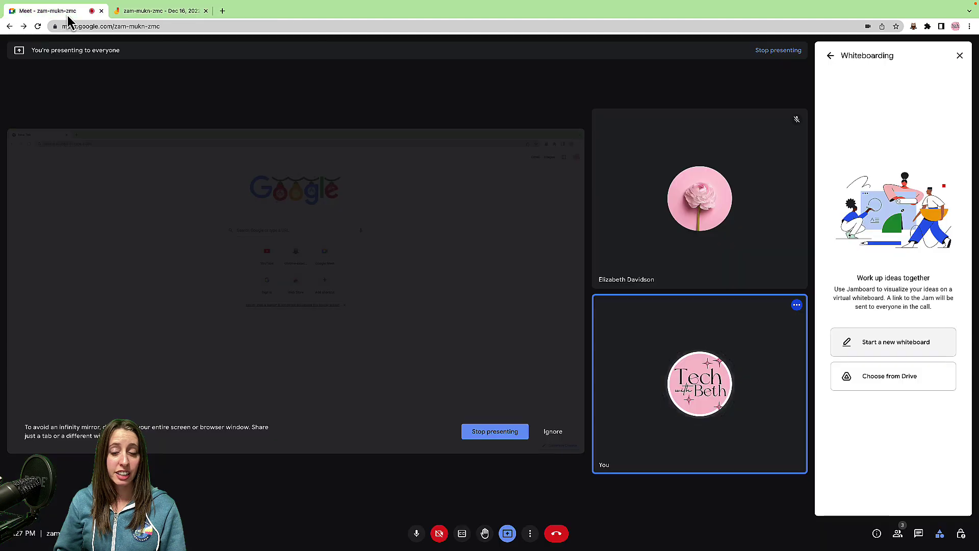
pyautogui.click(917, 534)
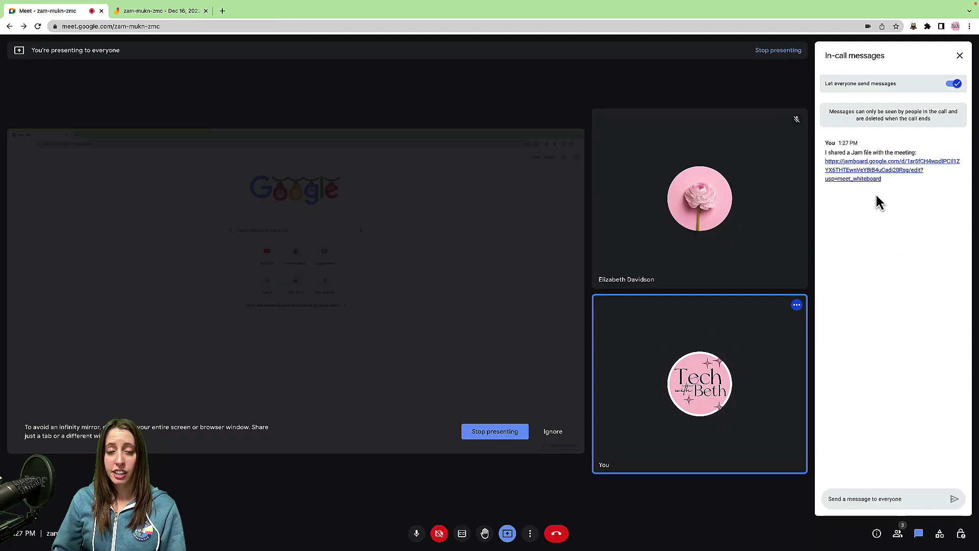
pyautogui.click(158, 10)
pyautogui.click(55, 10)
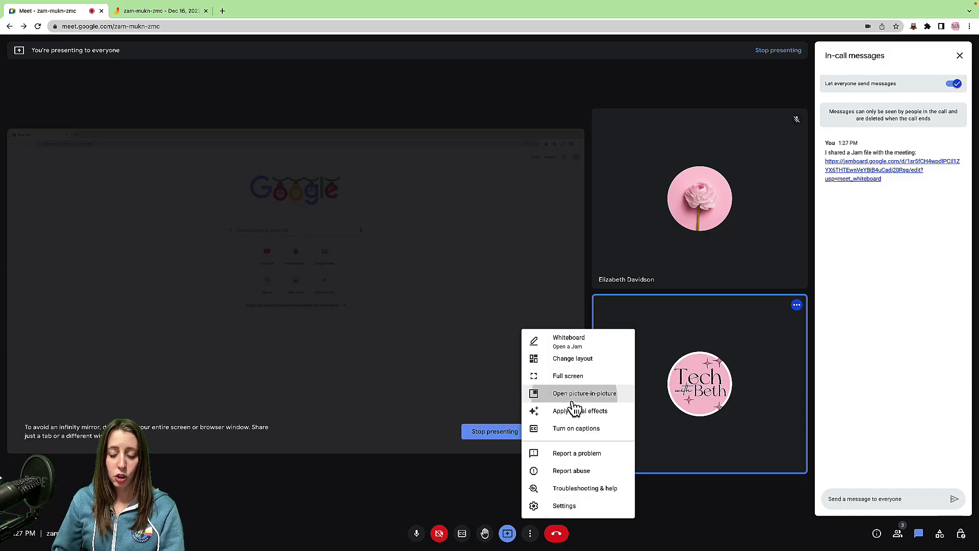
# Open the call in a floating picture-in-picture window and view its call controls
pyautogui.click(572, 396)
pyautogui.moveTo(851, 420); pyautogui.dragTo(831, 415)
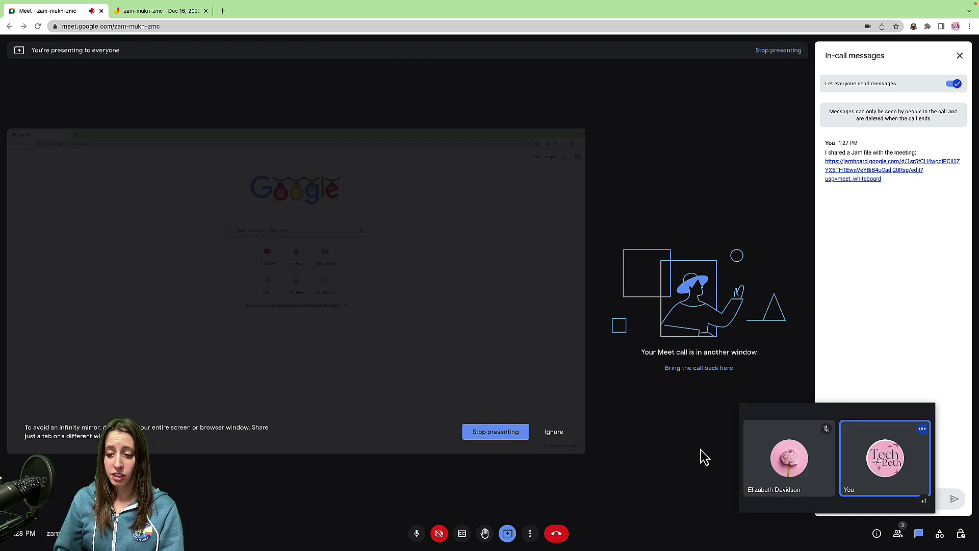
pyautogui.moveTo(804, 461)
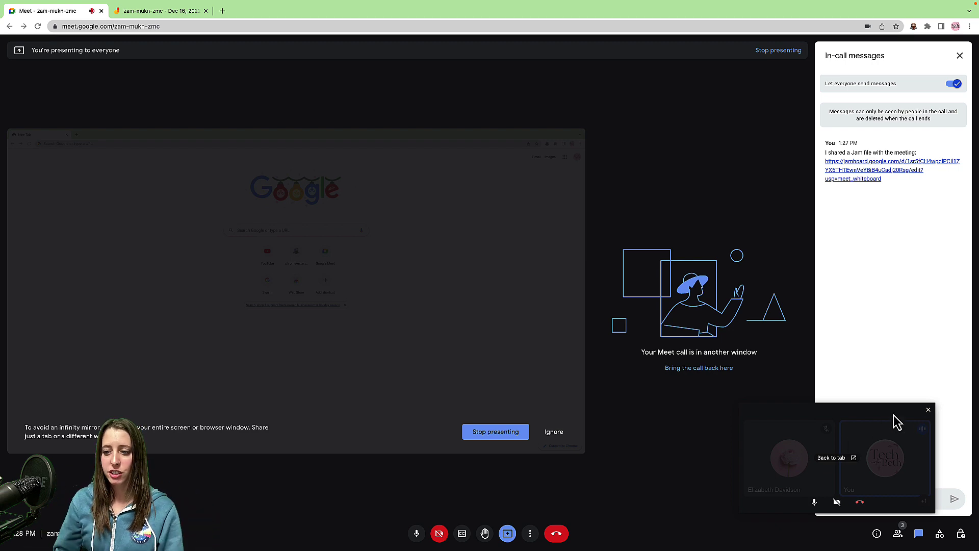
# Move the picture-in-picture call higher over the New Tab window, and view it over the desktop before returning to the meeting
pyautogui.hotkey('ctrl', 'Right')
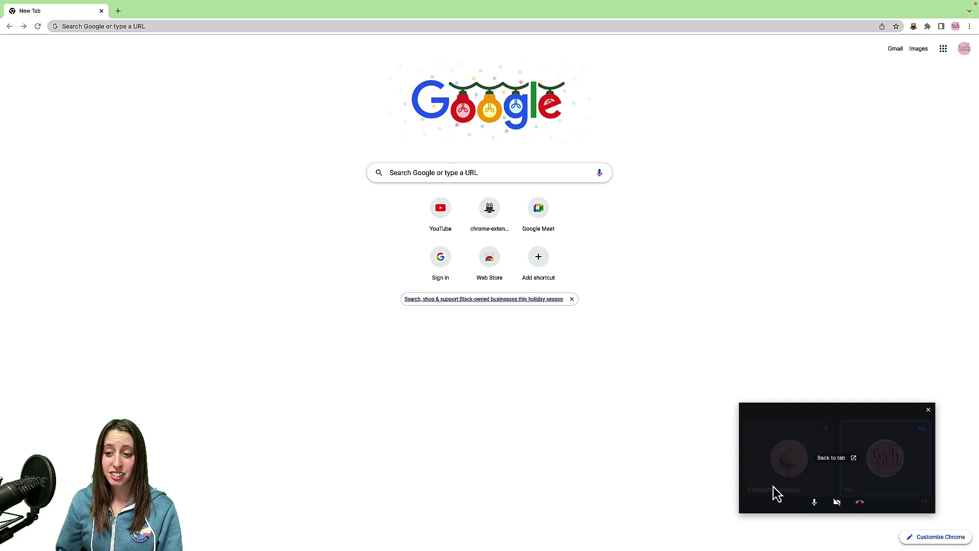
pyautogui.moveTo(848, 406); pyautogui.dragTo(853, 259)
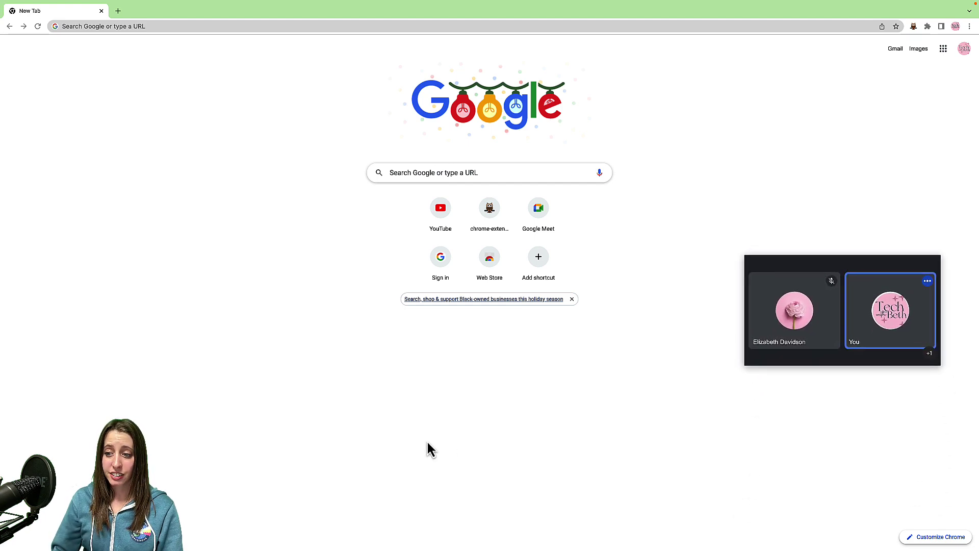
pyautogui.hotkey('ctrl', 'Left')
pyautogui.hotkey('ctrl', 'Left')
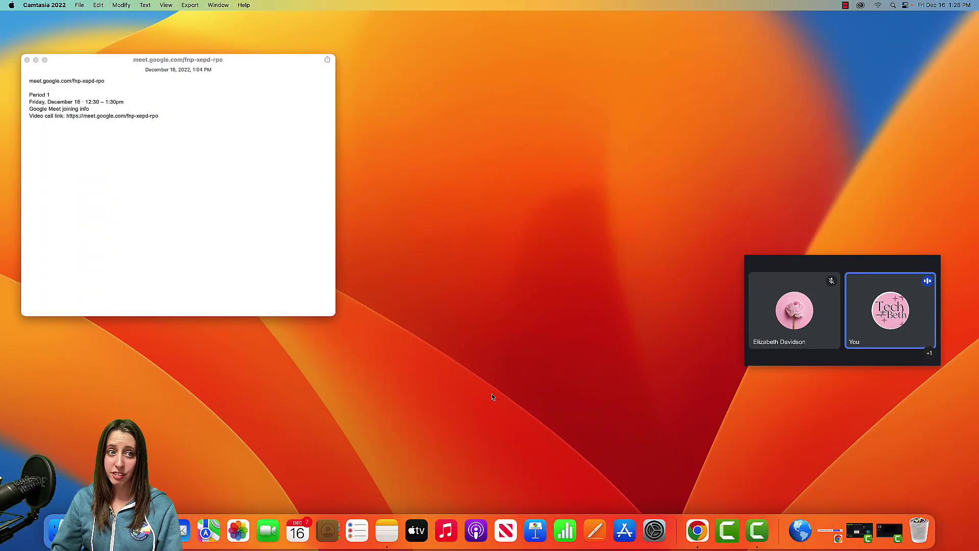
pyautogui.hotkey('ctrl', 'Right')
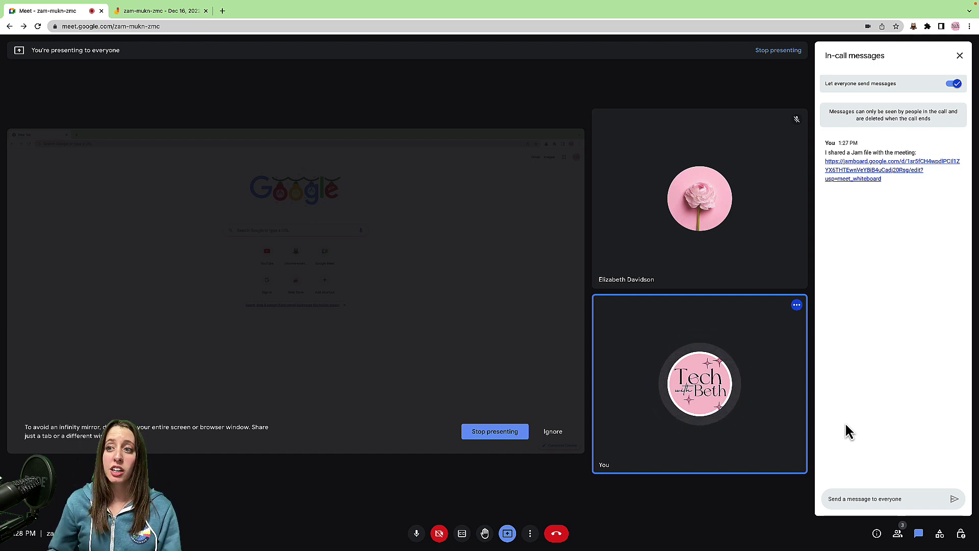
# View the Google Meet Attendance List extension's name and auto attendance setting
pyautogui.click(914, 28)
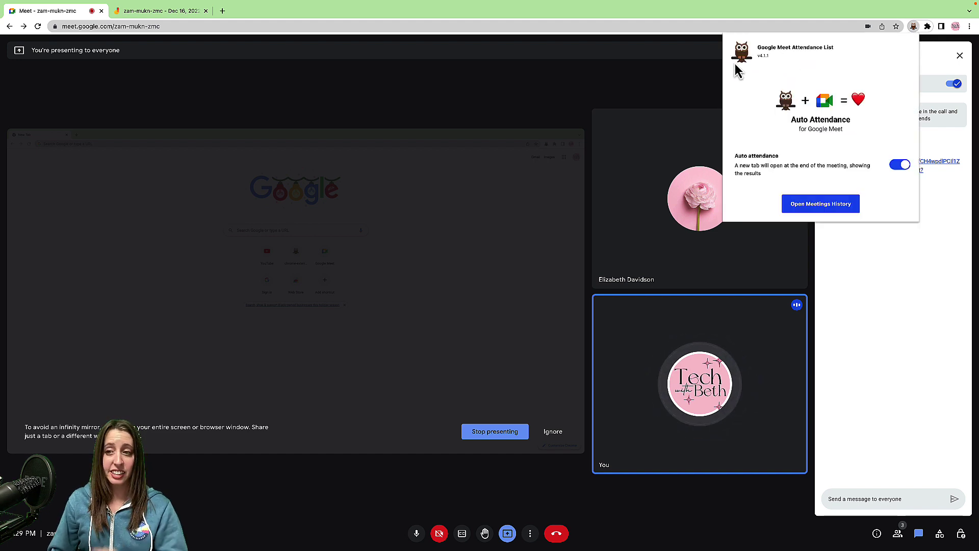
pyautogui.moveTo(836, 45); pyautogui.dragTo(759, 55)
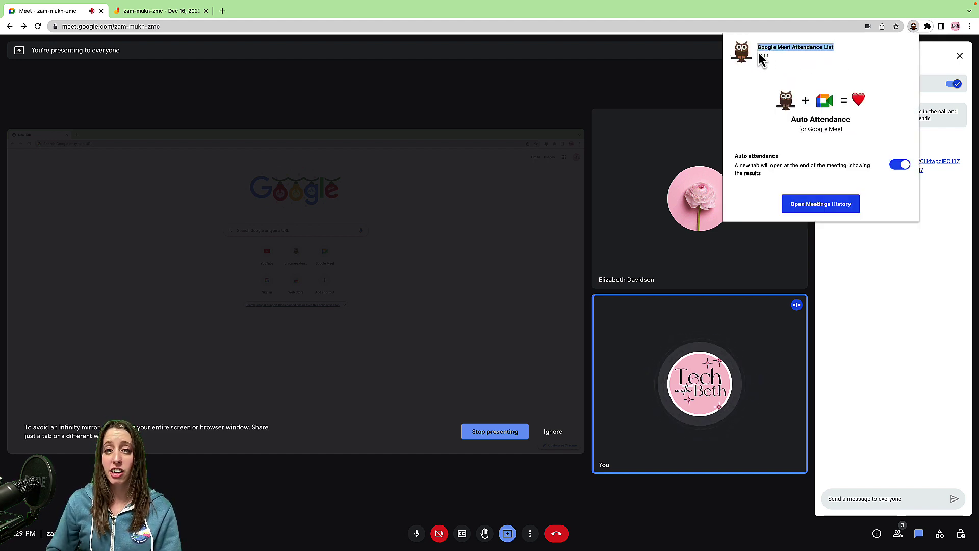
pyautogui.click(677, 68)
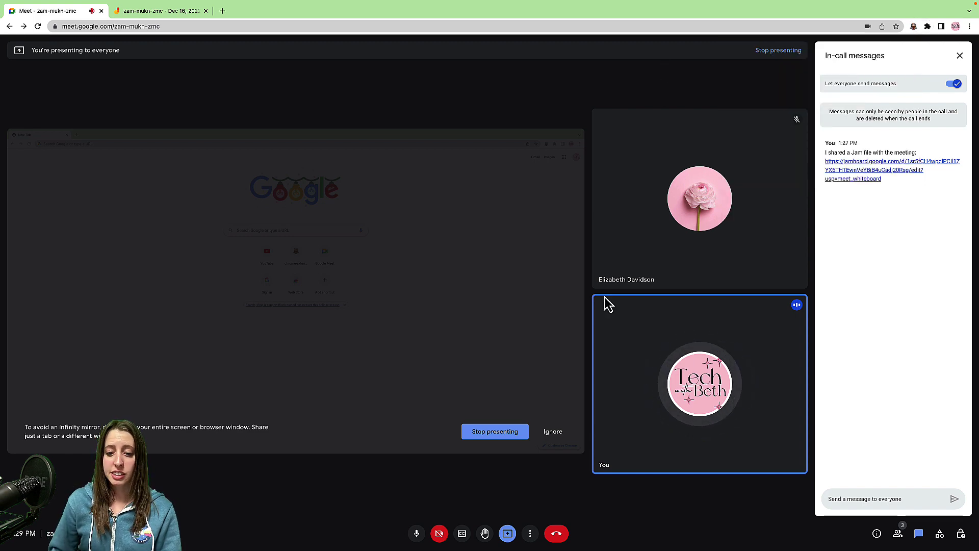
# End the video call for everyone and examine the first-seen times in the attendance report
pyautogui.click(561, 538)
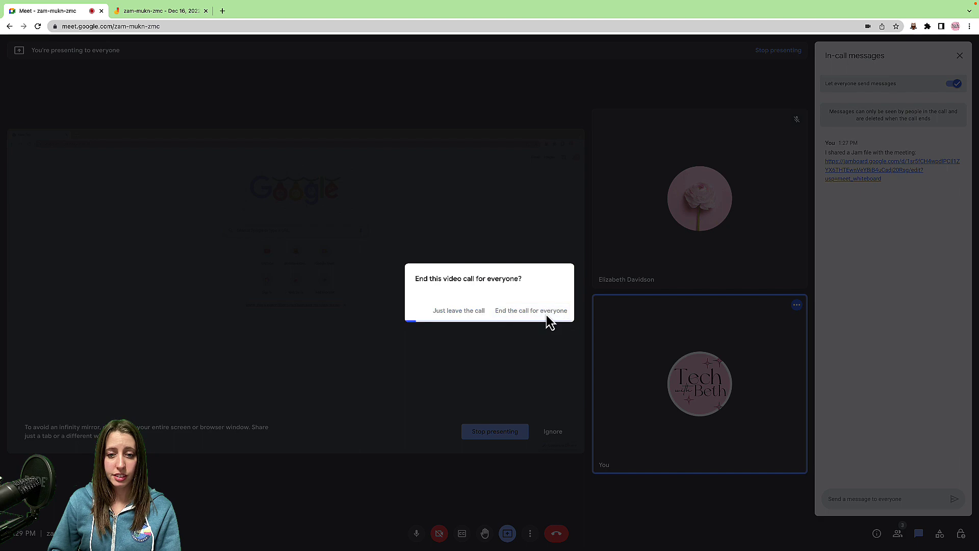
pyautogui.click(548, 318)
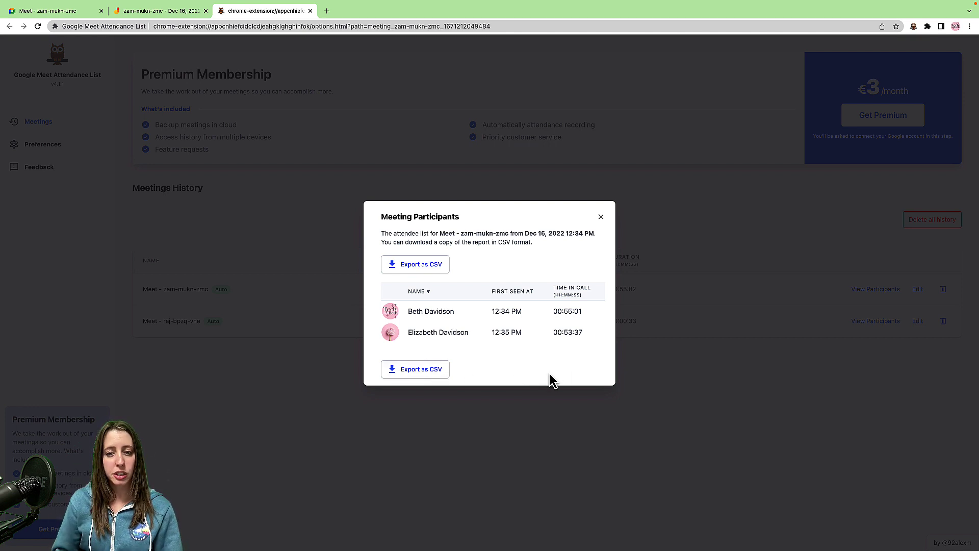
pyautogui.moveTo(492, 312); pyautogui.dragTo(526, 320)
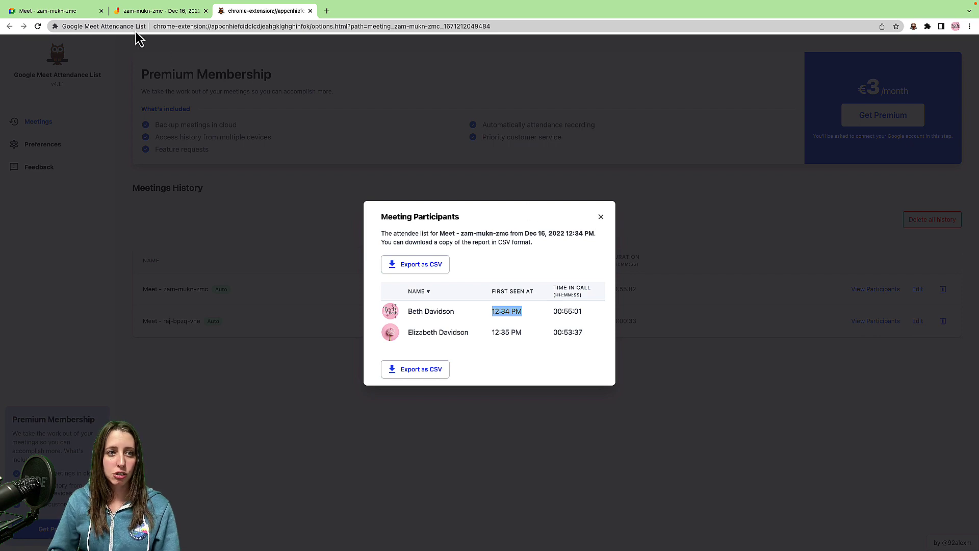
# Return to the ended meeting's page and review the auto attendance setting of the attendance extension
pyautogui.click(158, 12)
pyautogui.click(36, 11)
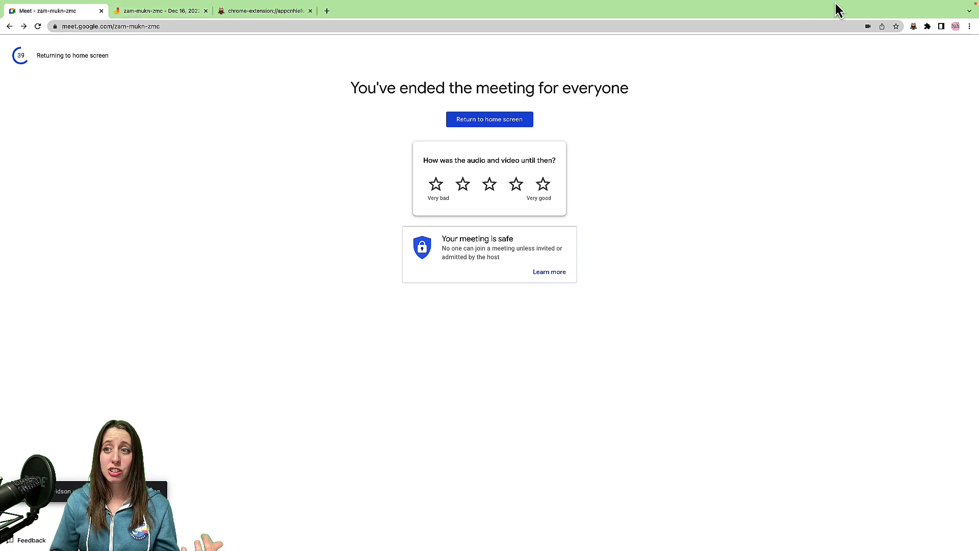
pyautogui.click(913, 27)
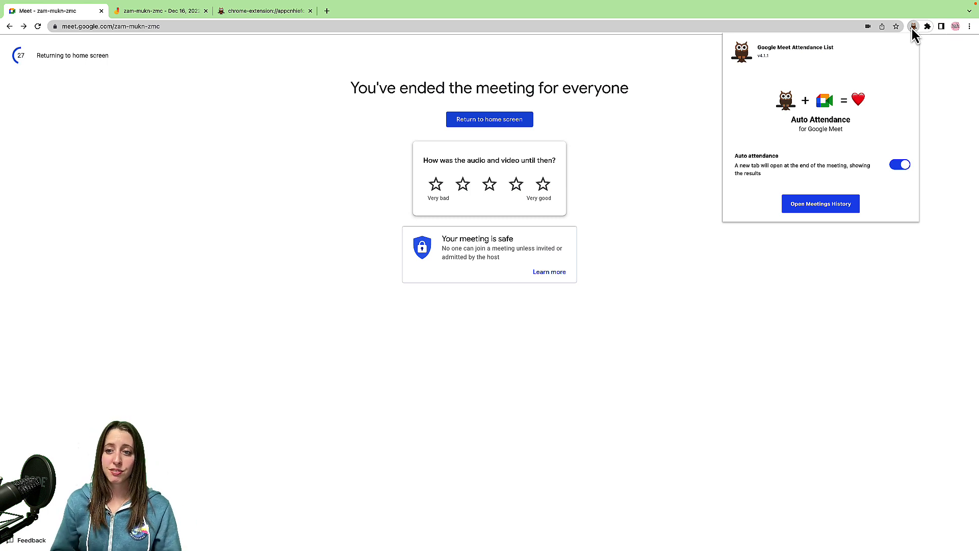
pyautogui.click(705, 63)
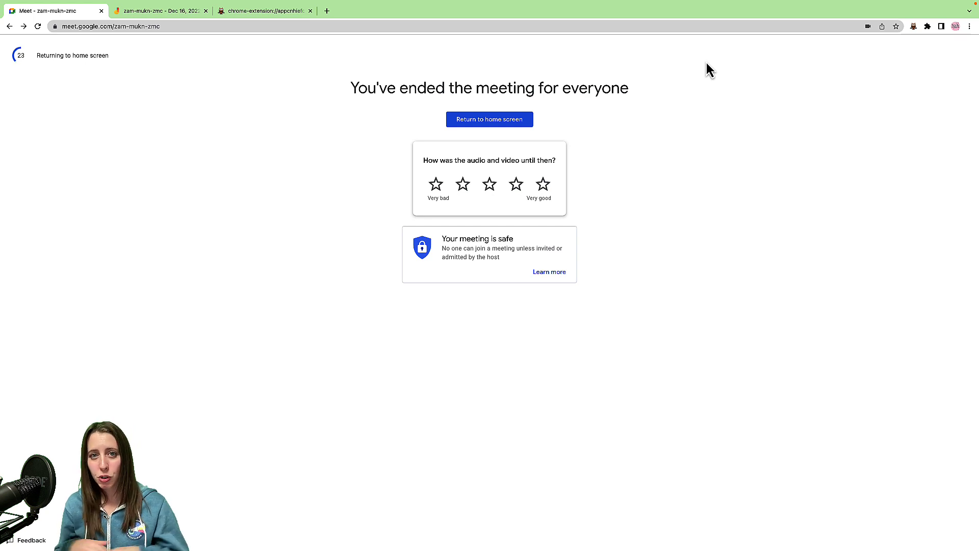